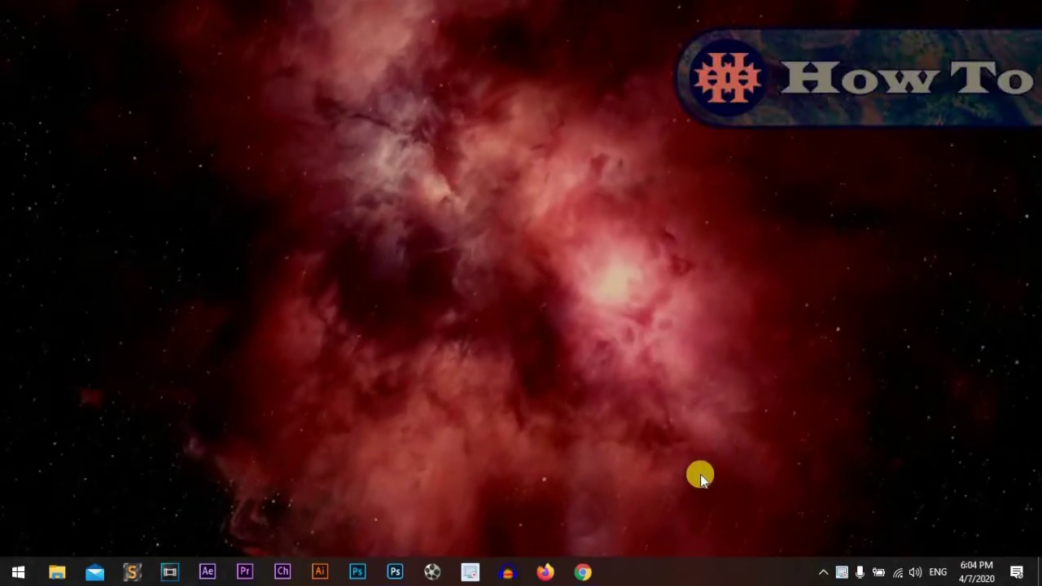
Create Untitled-1, a 1280×720 pixel document with a white background.
left_click(395, 573)
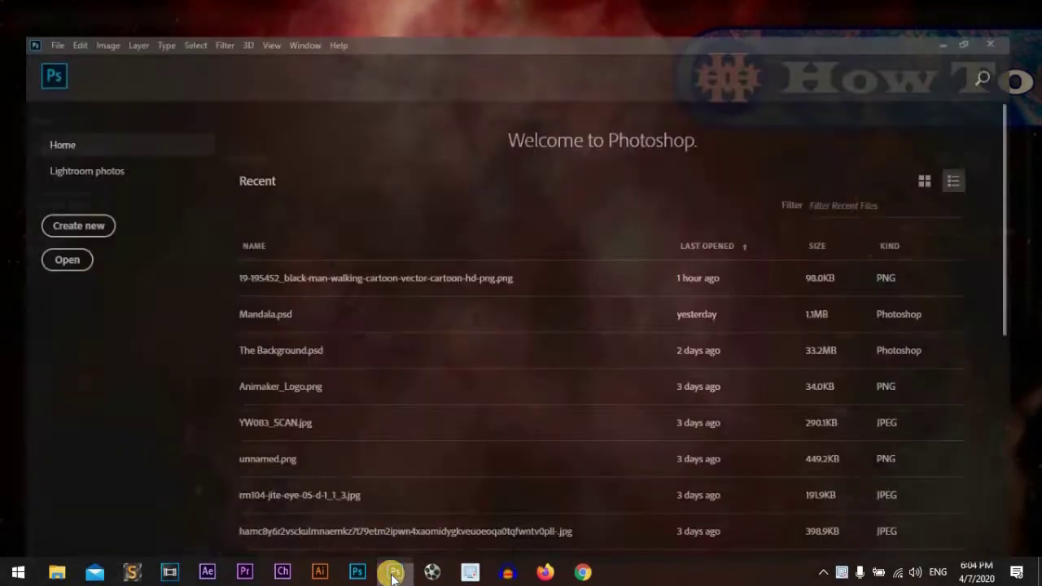
left_click(68, 210)
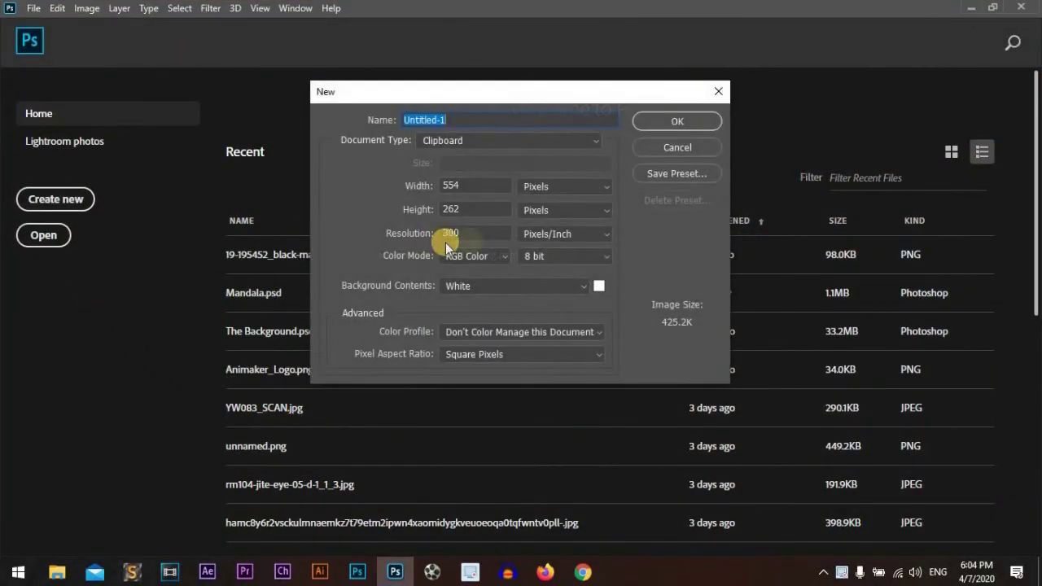
double_click(459, 187)
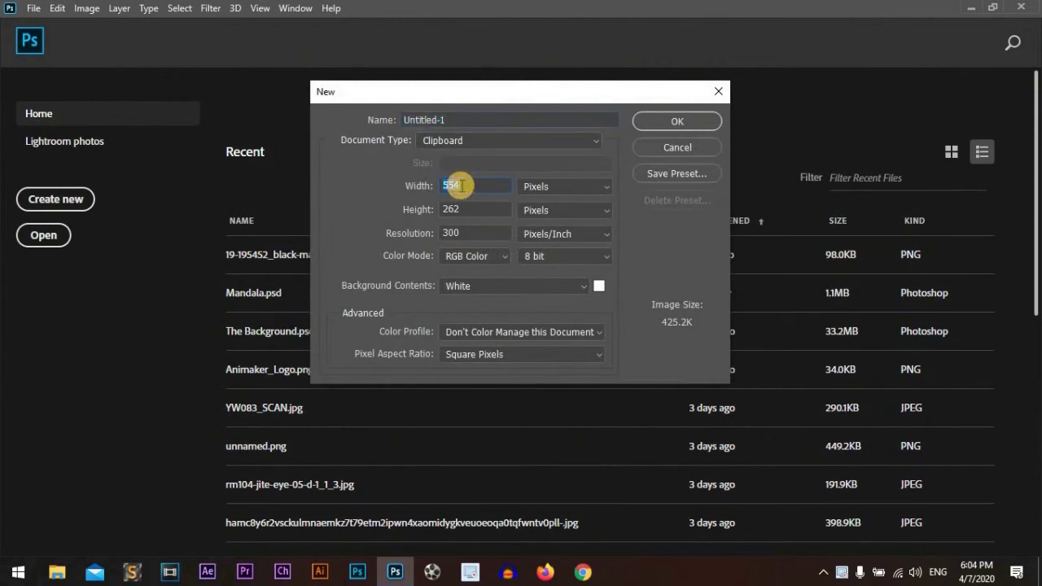
type("1280")
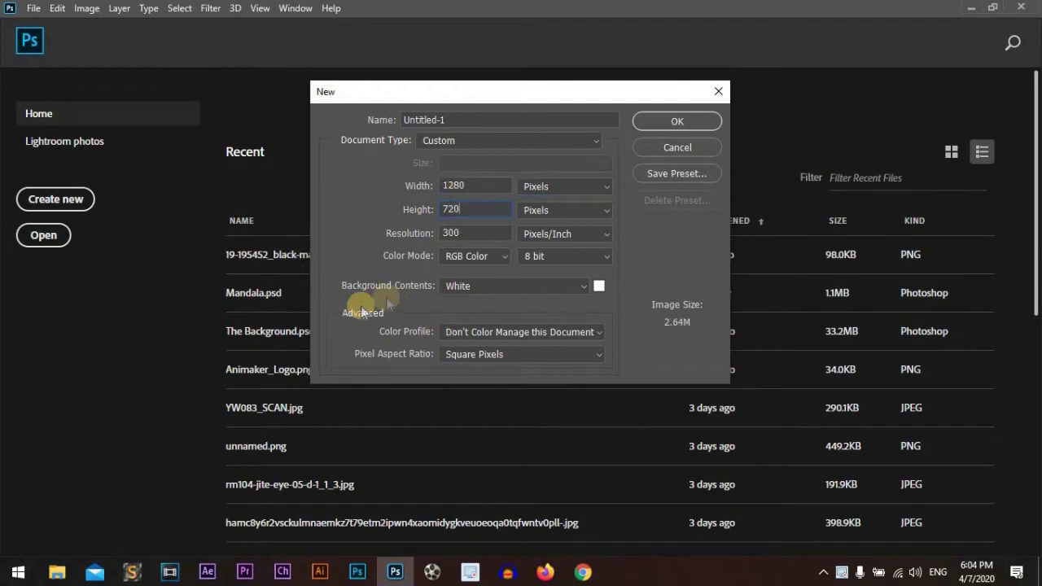
left_click(673, 119)
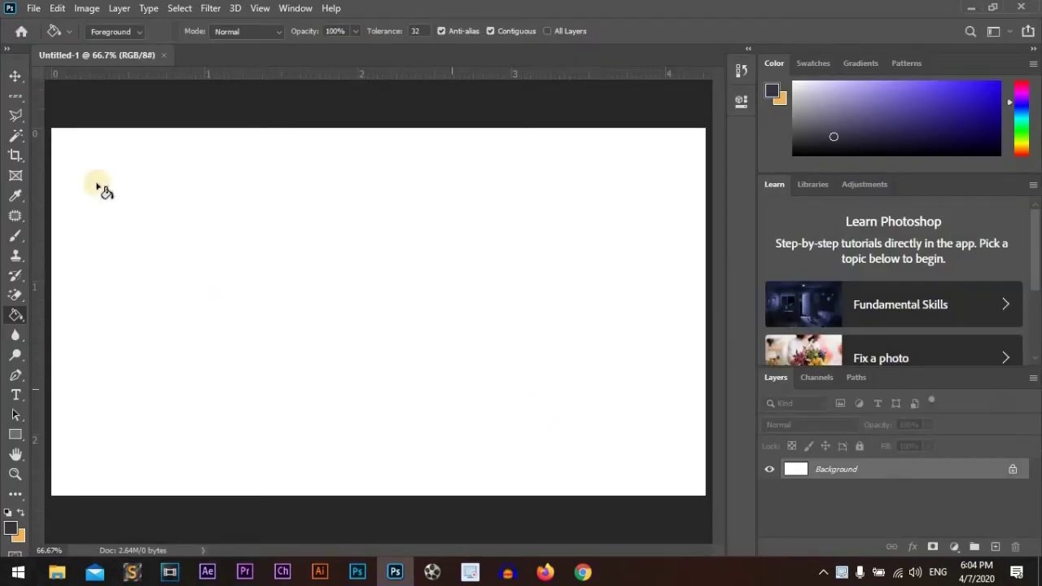
Pick the Rectangular Marquee Tool and drag several practice rectangle selections.
left_click(20, 96)
left_click(70, 99)
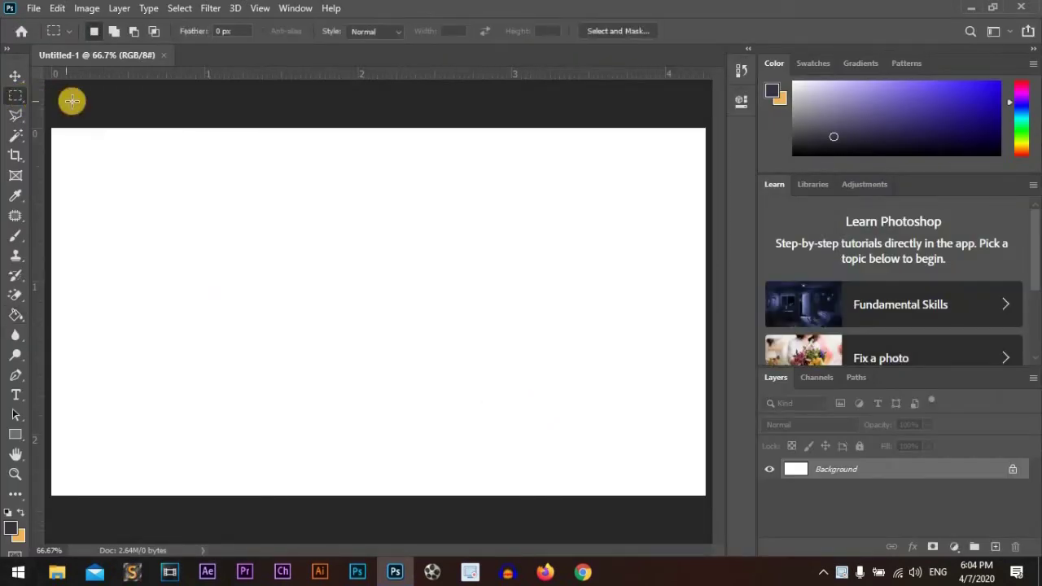
left_click(18, 99)
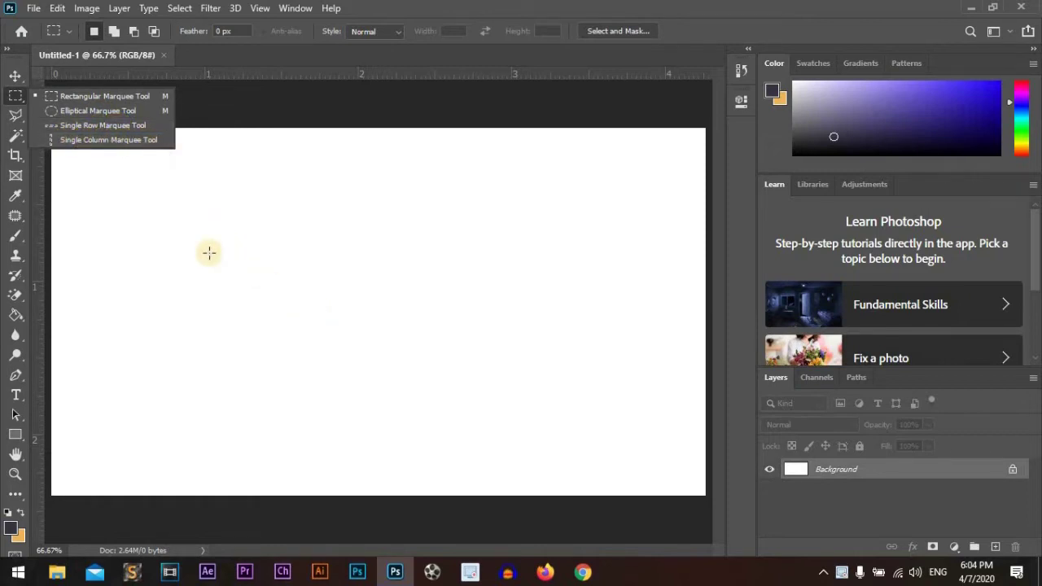
left_click(88, 96)
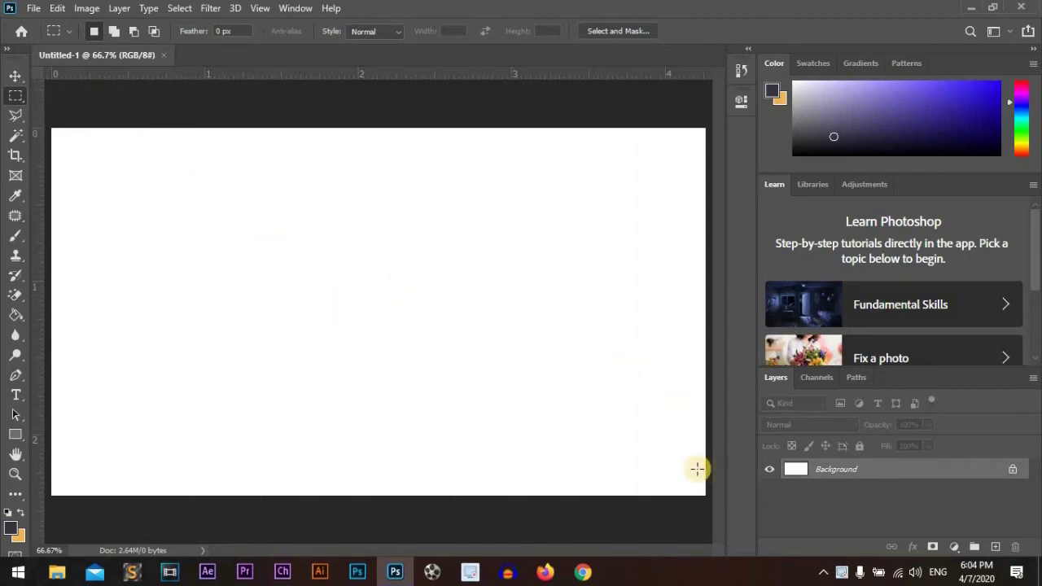
left_click_drag(538, 252, 137, 308)
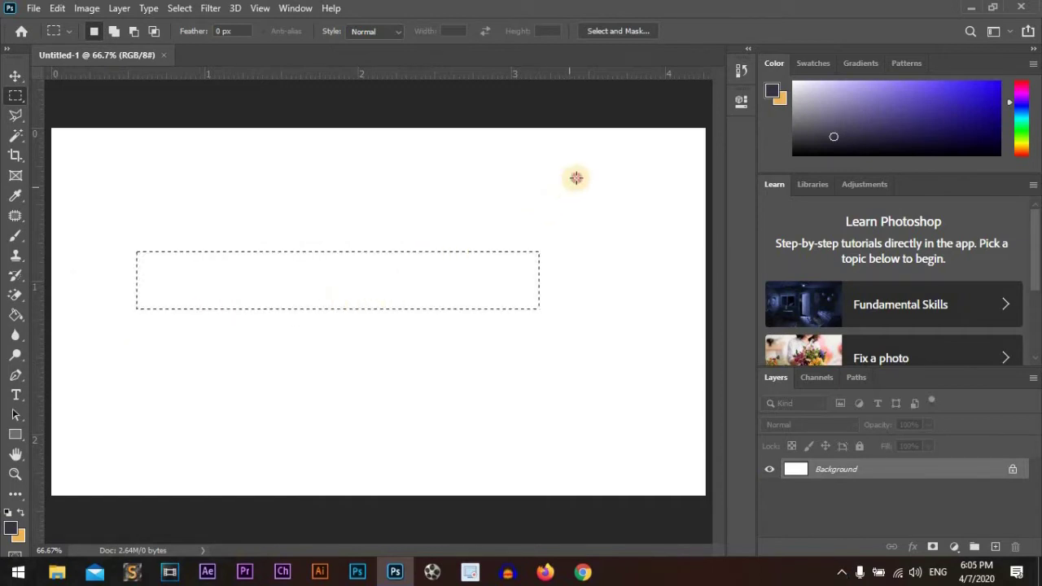
mouse_move(577, 178)
left_mouse_down()
mouse_move(368, 375)
mouse_move(363, 442)
left_mouse_up()
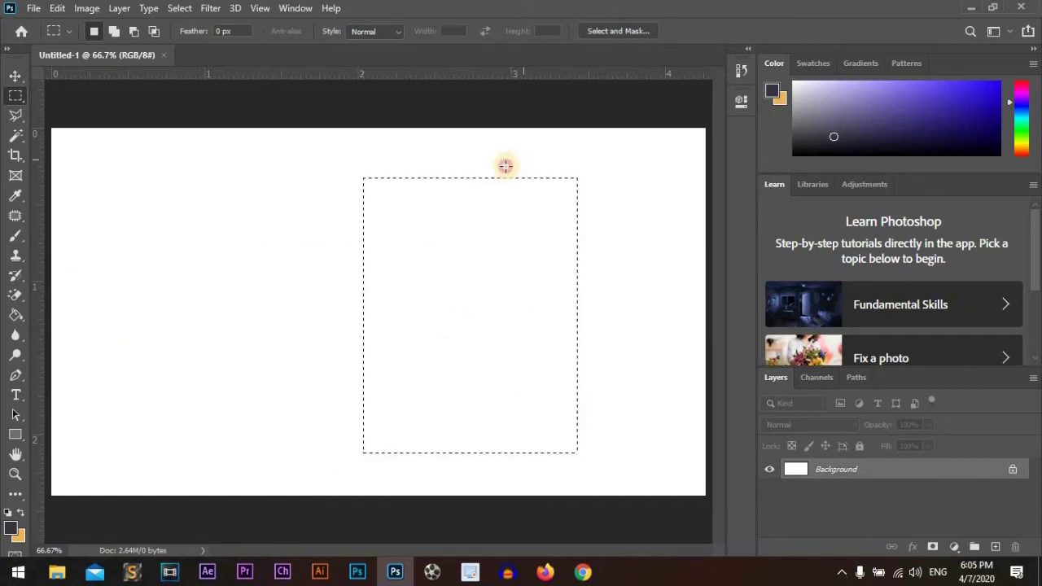
mouse_move(524, 160)
left_mouse_down()
mouse_move(335, 330)
mouse_move(465, 438)
left_mouse_up()
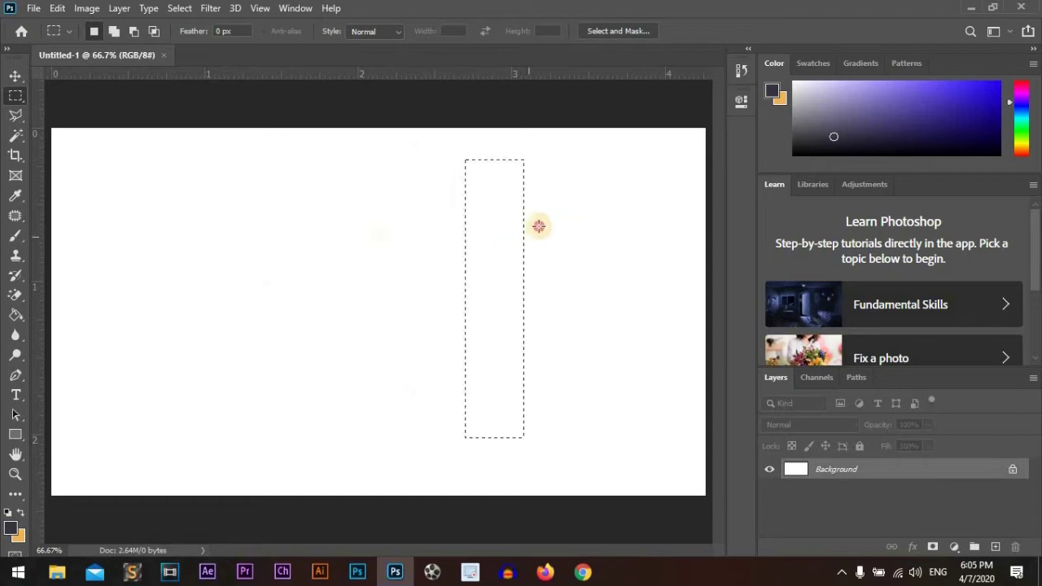
left_click_drag(577, 223, 139, 288)
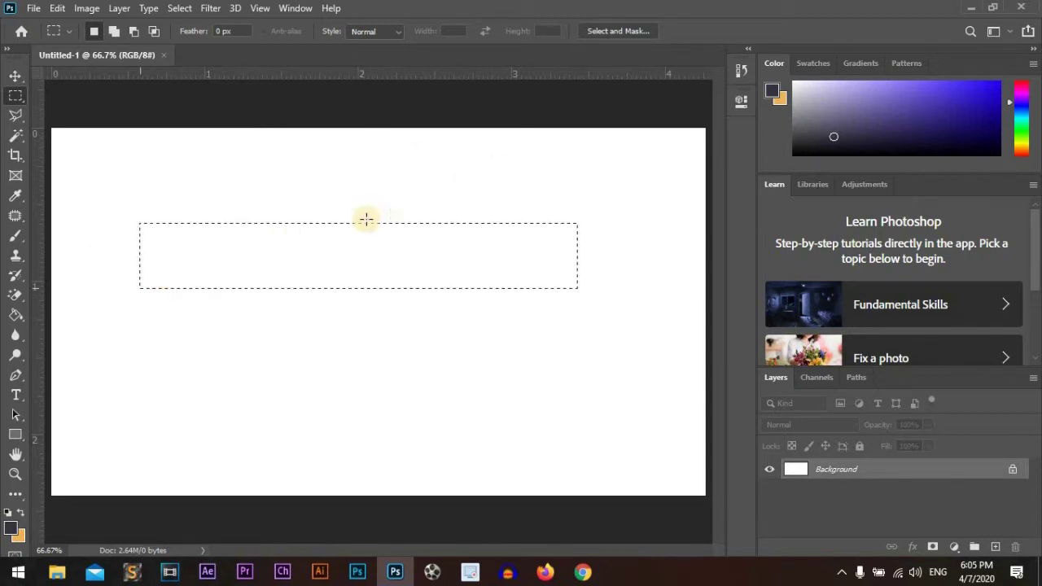
Try a centred square selection, then select a rectangle on the canvas's left-centre.
left_click(411, 318)
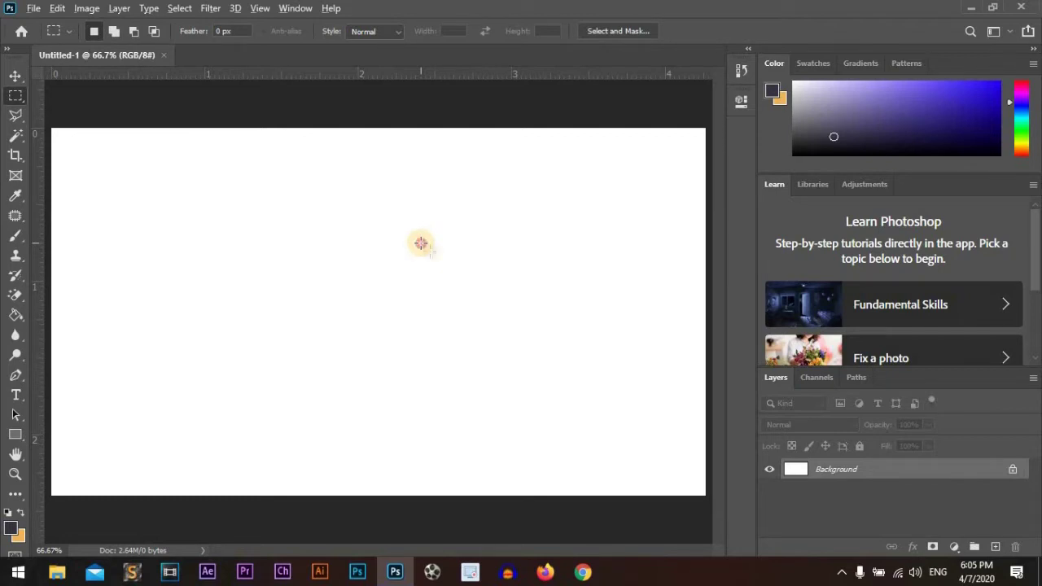
left_click_drag(421, 243, 509, 324)
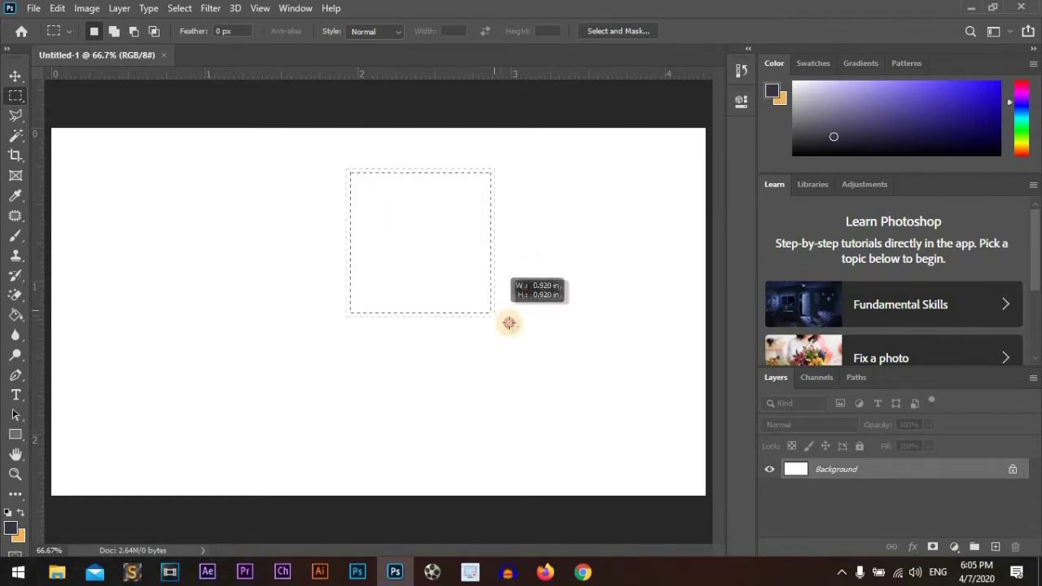
left_click_drag(509, 323, 505, 327)
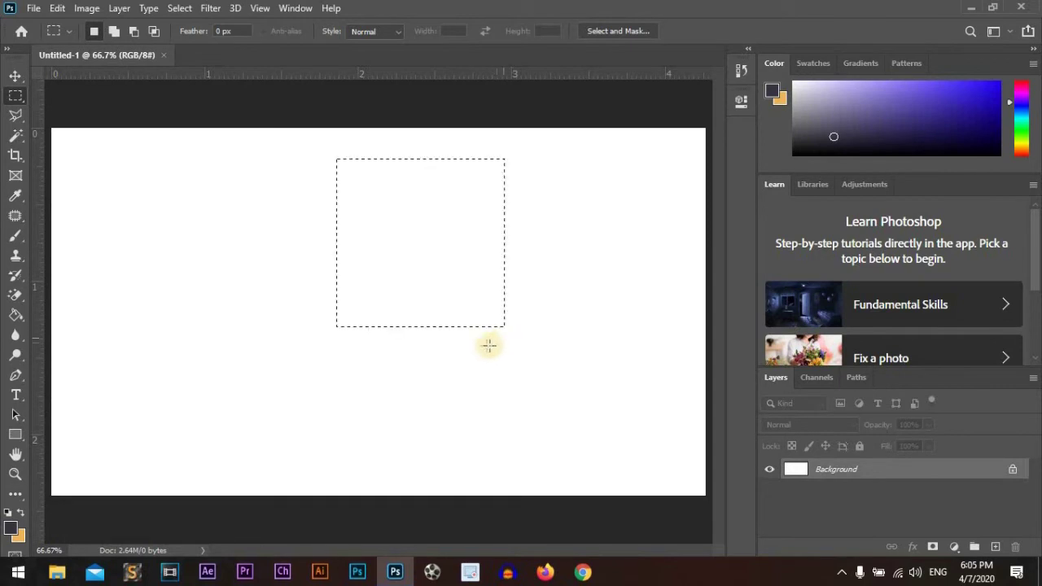
left_click(248, 261)
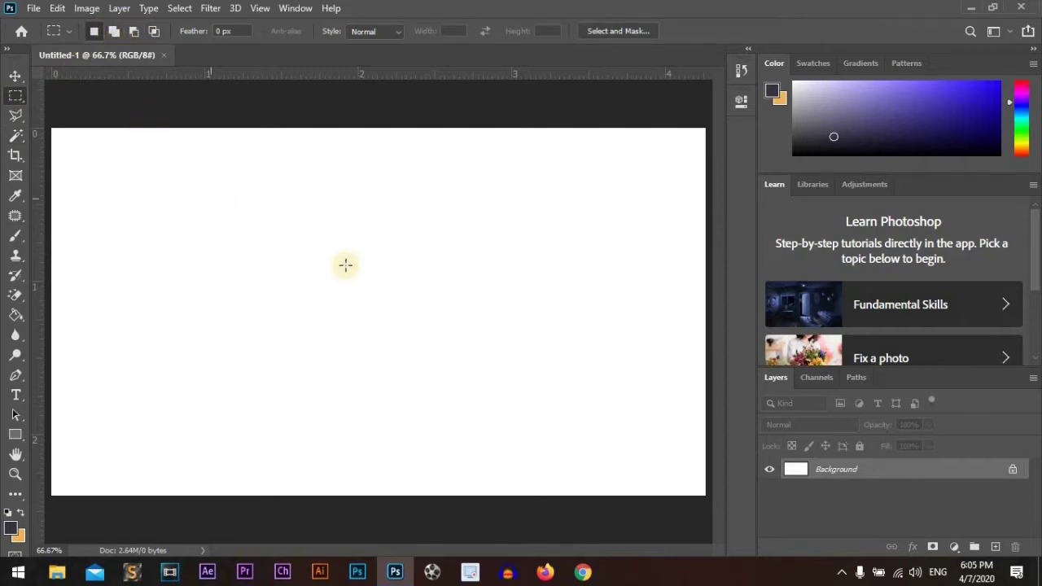
left_click_drag(457, 230, 161, 367)
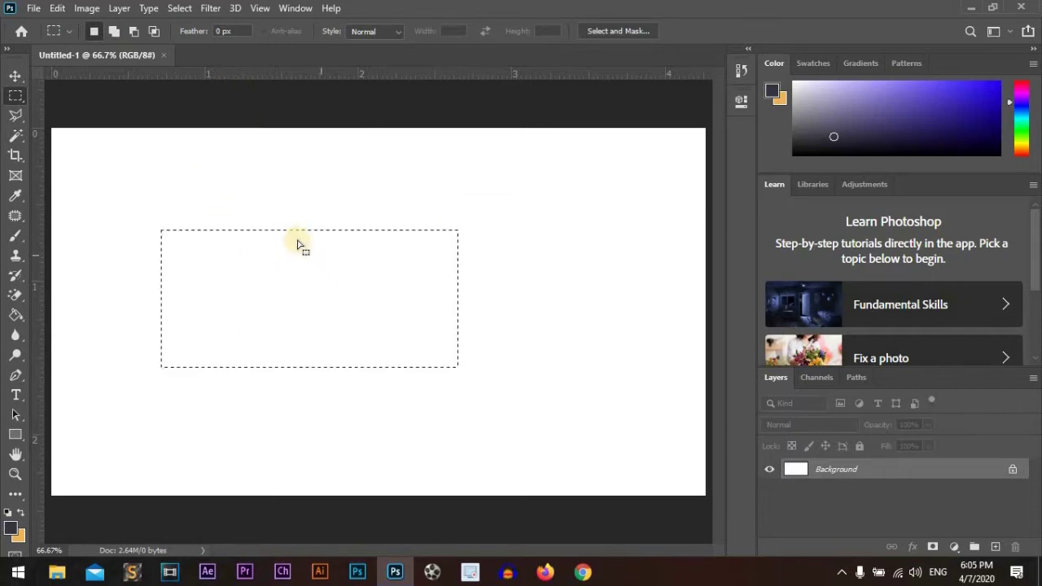
In Add to selection mode, add rectangles at upper right, lower right, left and top.
left_click(114, 30)
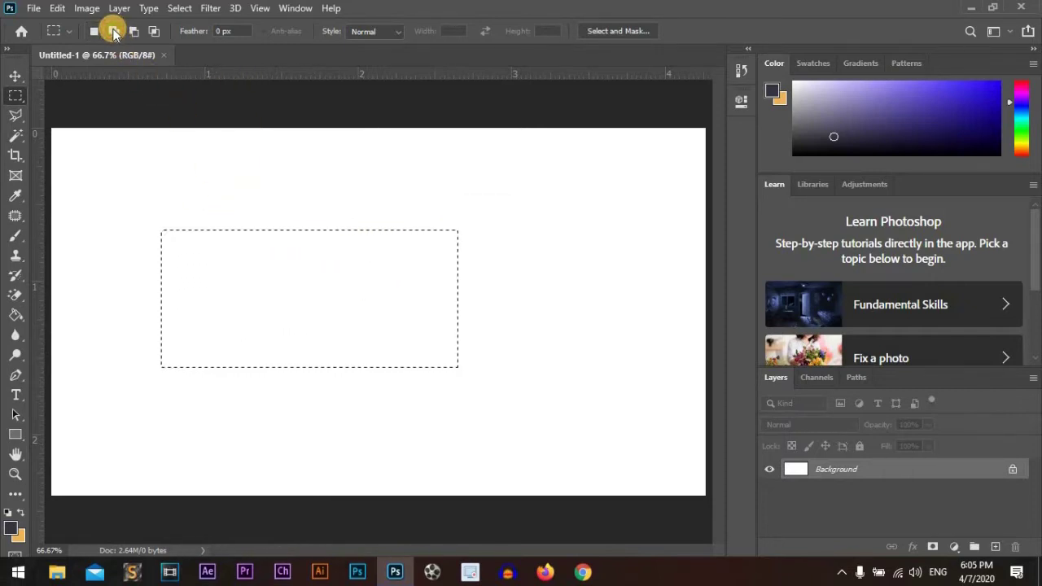
left_click_drag(563, 184, 393, 278)
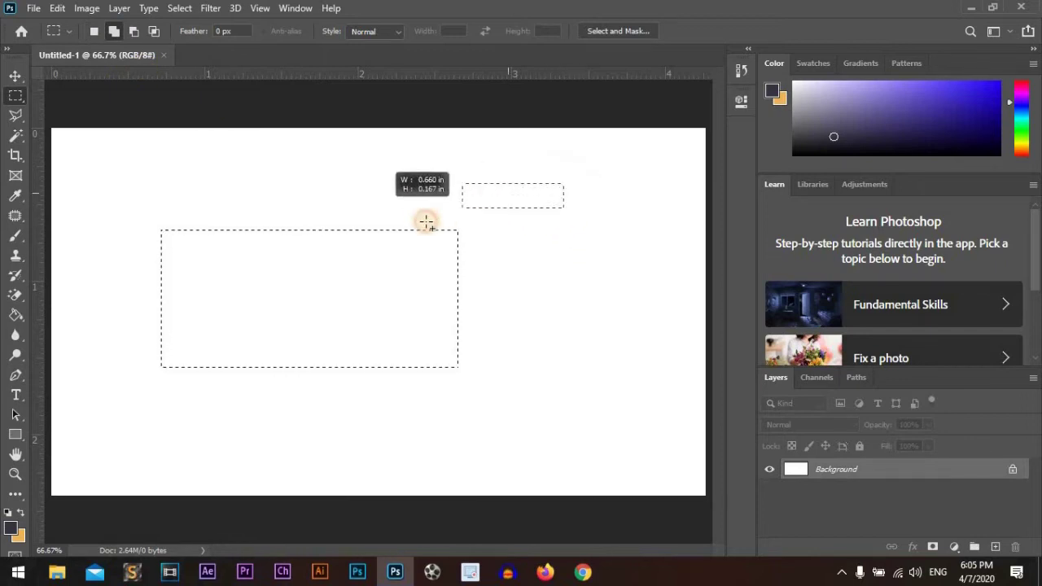
left_click_drag(393, 278, 387, 280)
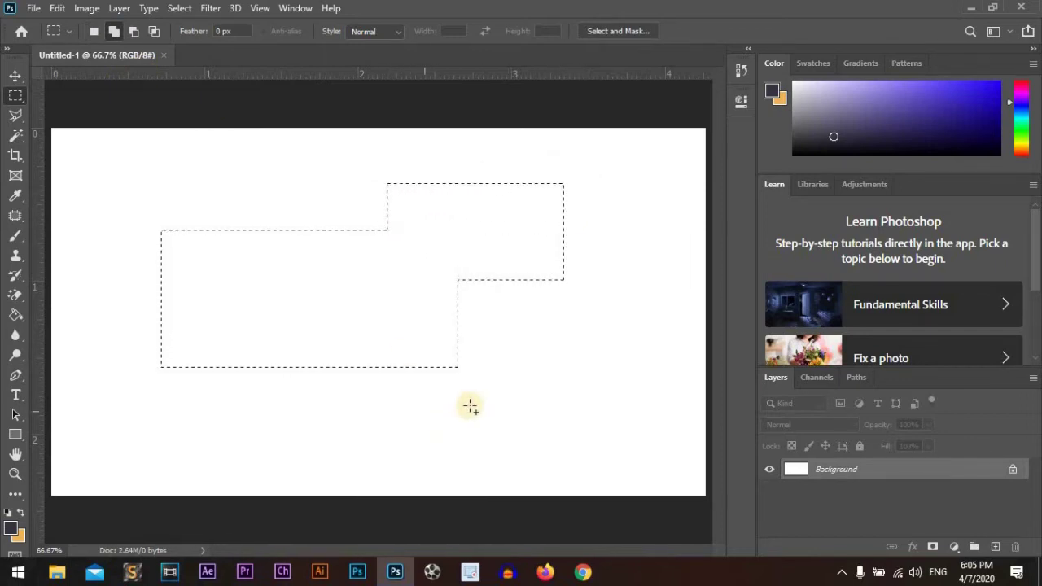
left_click_drag(514, 349, 376, 405)
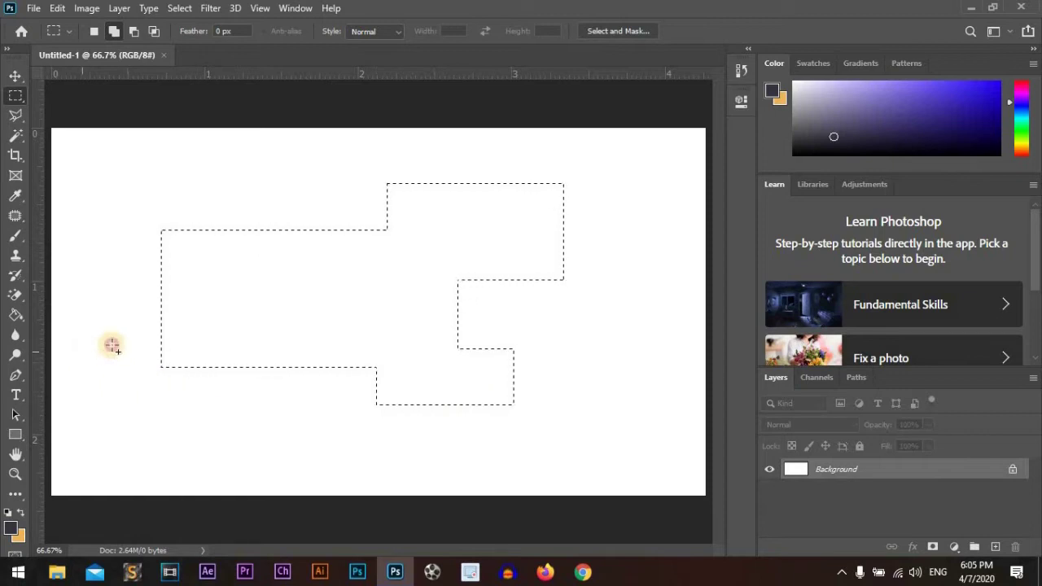
left_click_drag(259, 194, 101, 282)
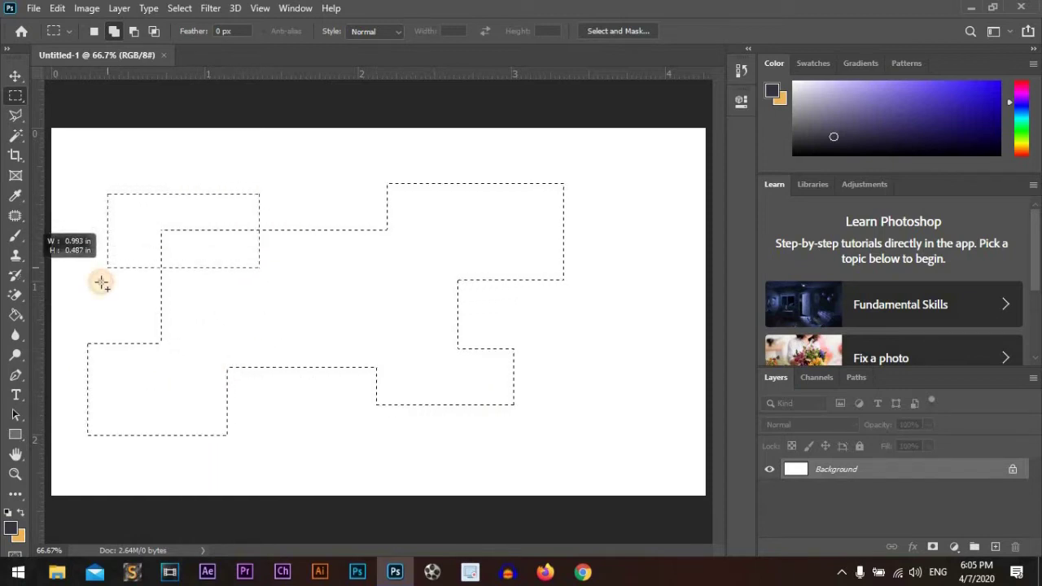
left_click_drag(429, 167, 317, 200)
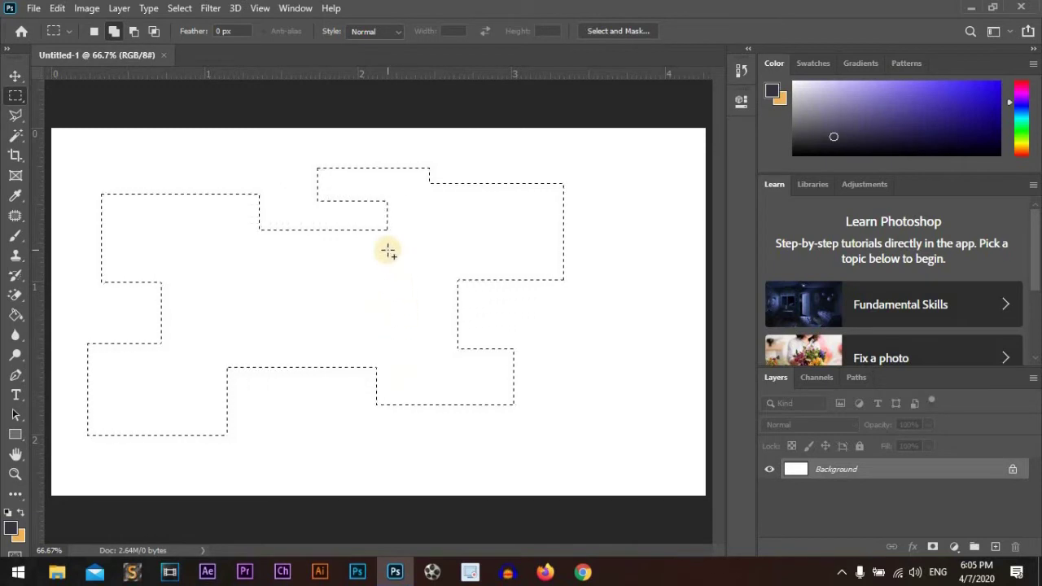
In Subtract mode, cut a right notch, a lower-middle block and a thin middle strip.
left_click(132, 31)
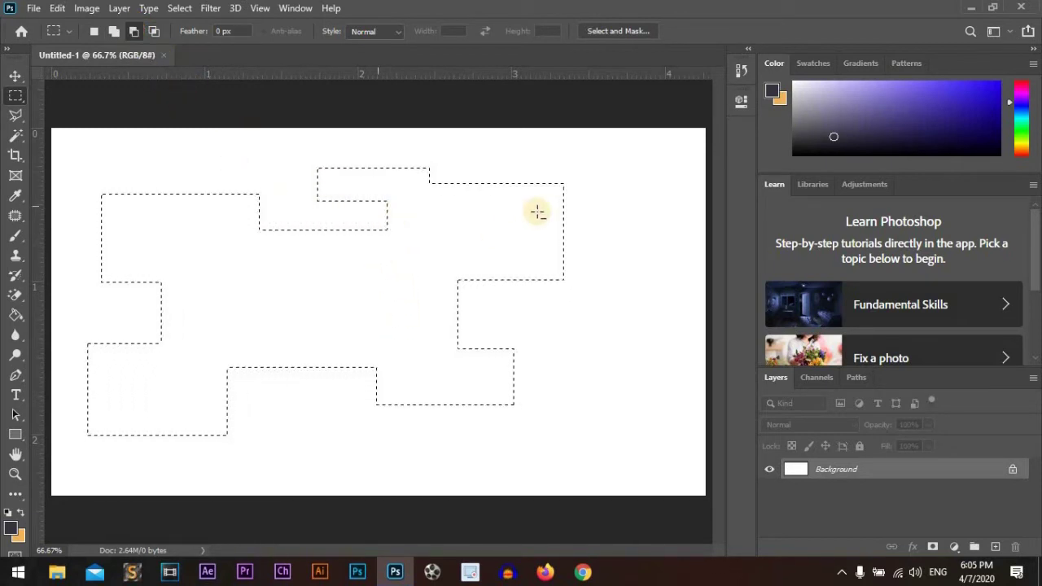
left_click_drag(643, 220, 456, 249)
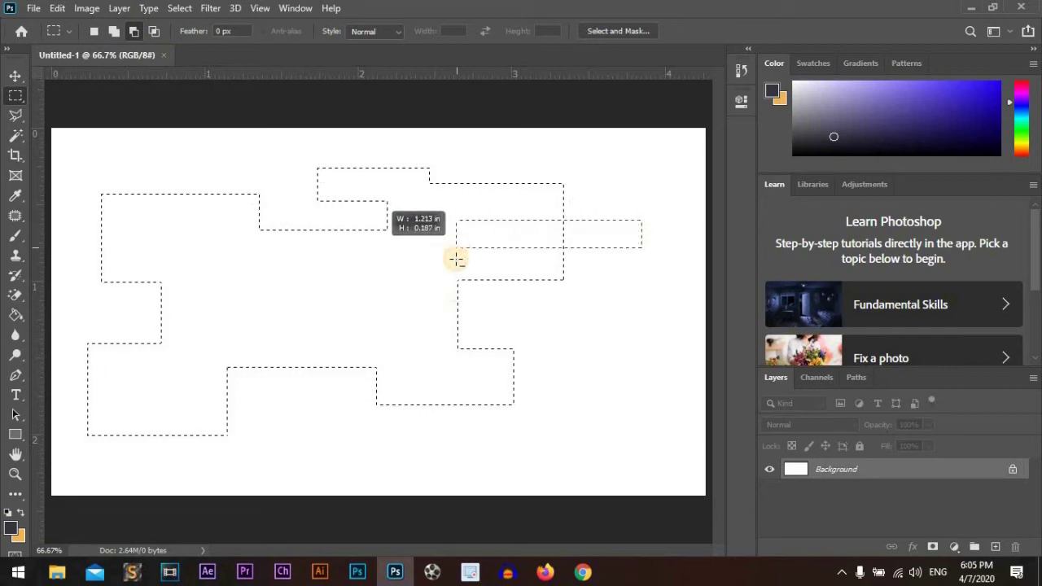
left_click_drag(310, 322, 227, 432)
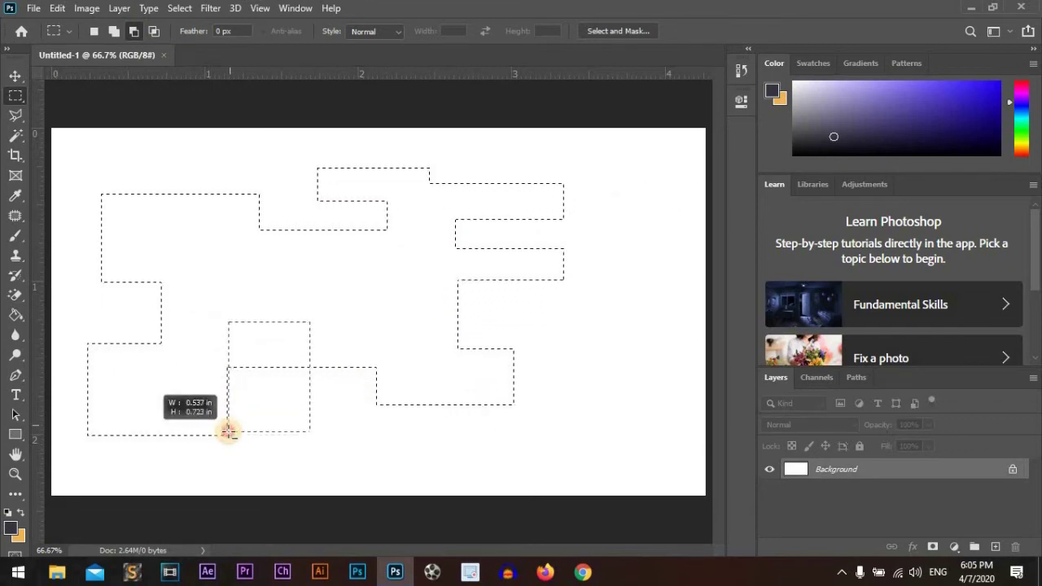
left_click_drag(409, 262, 170, 290)
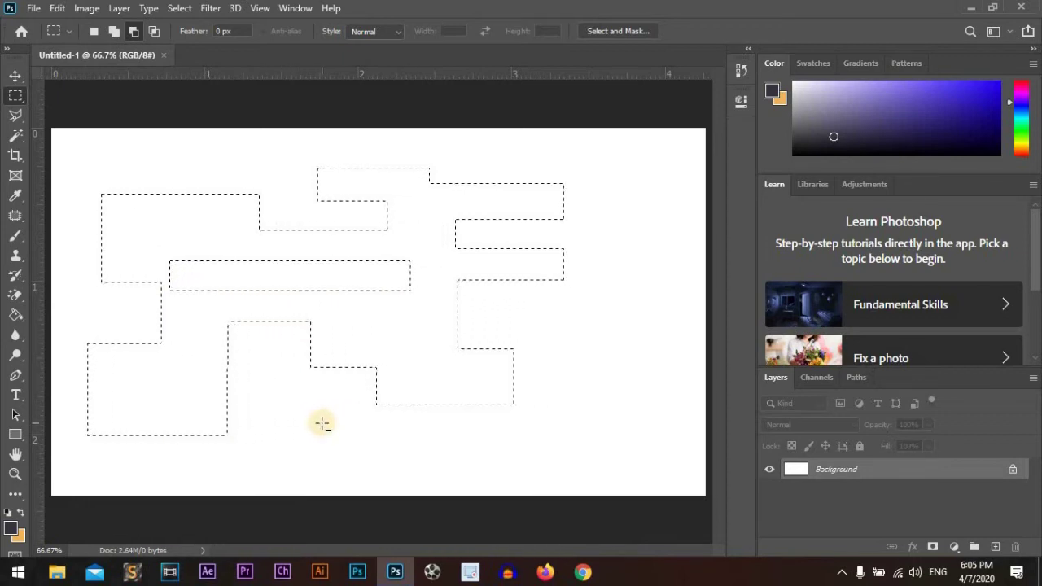
Intersect the blocky selection with an upper-middle rectangle, then mark a fresh rectangle.
left_click(155, 32)
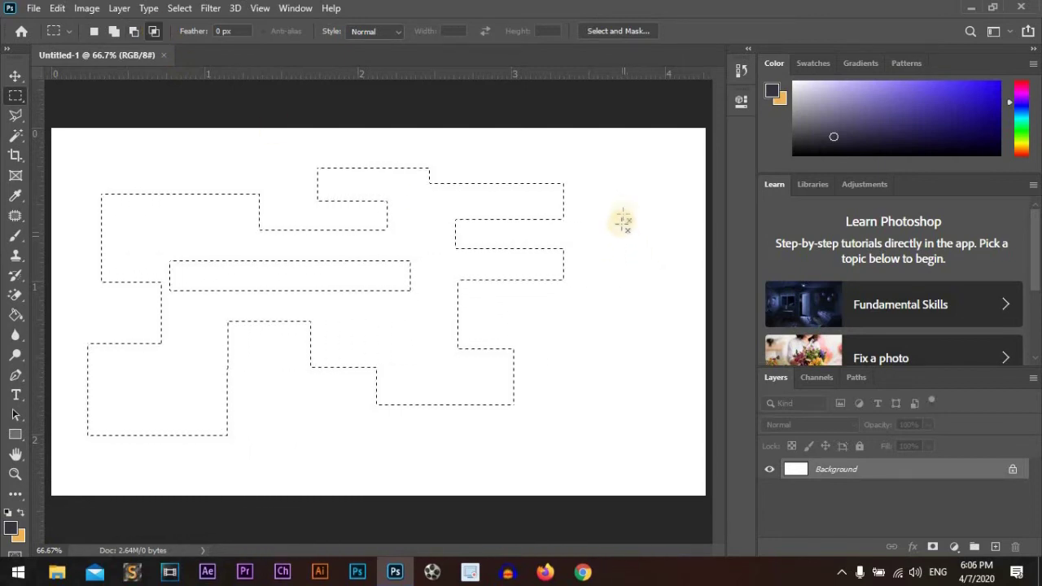
left_click_drag(624, 196, 350, 269)
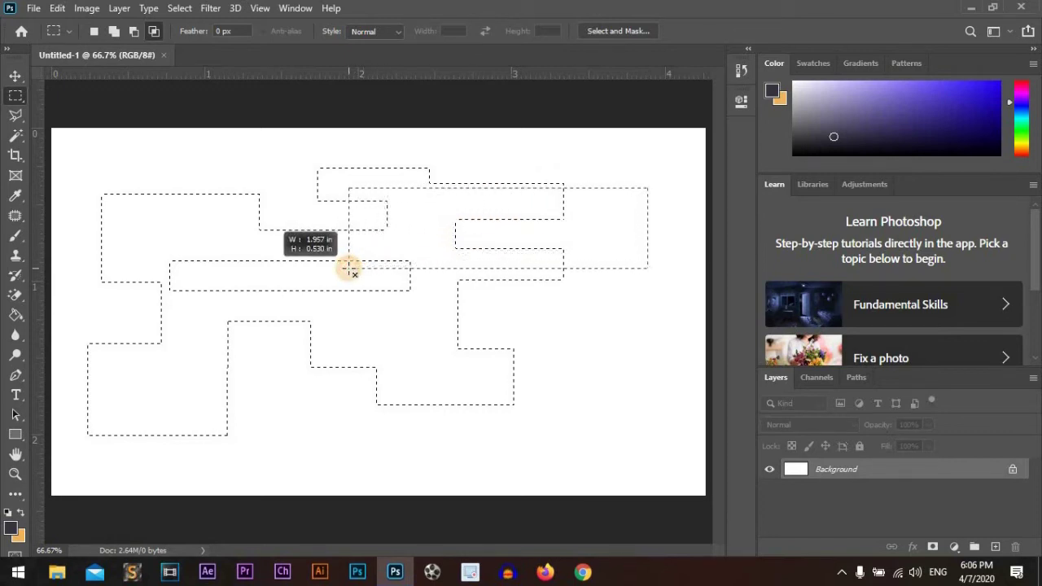
left_click_drag(350, 269, 350, 270)
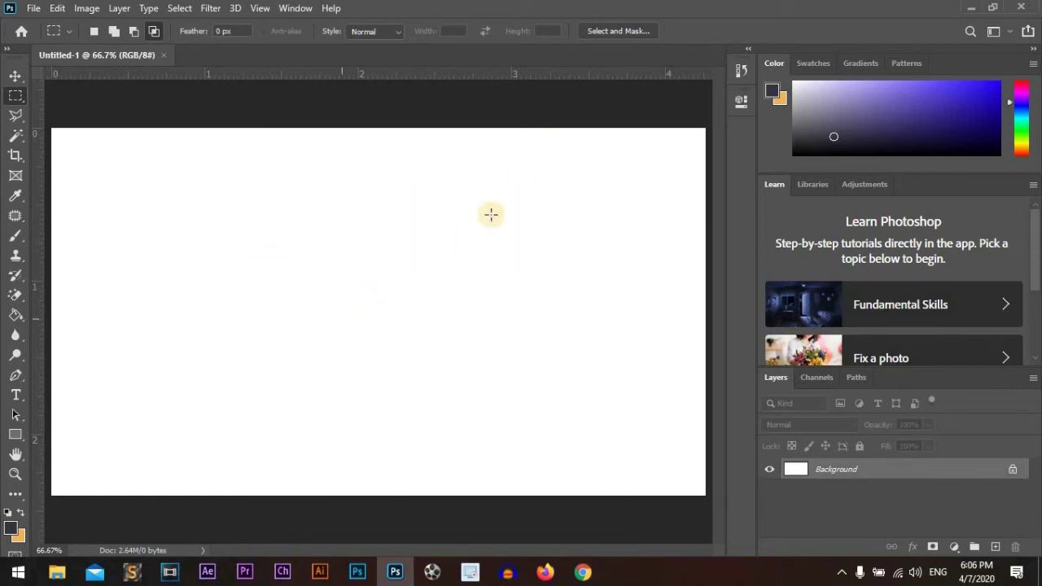
left_click_drag(491, 214, 309, 286)
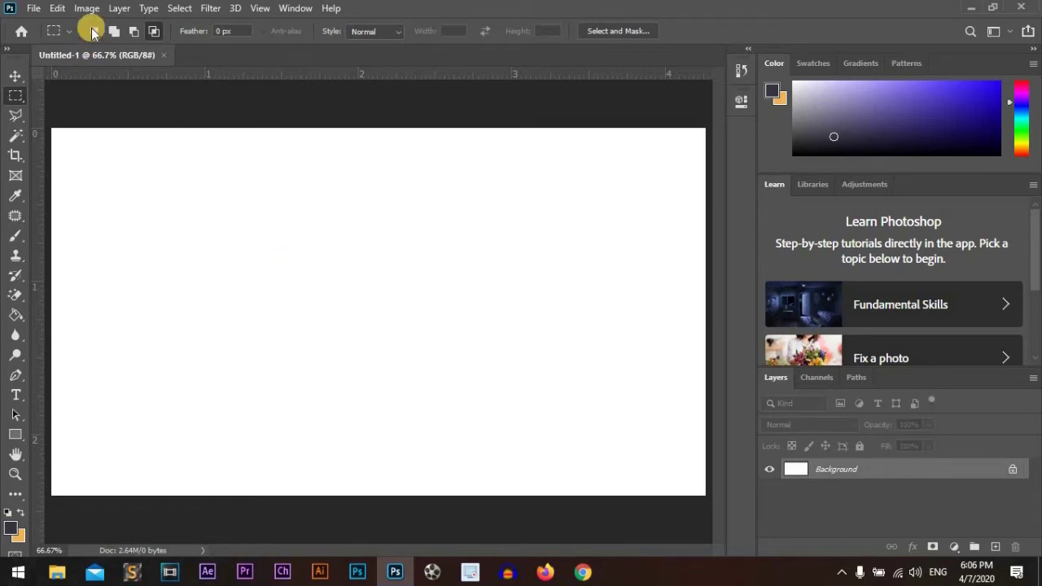
left_click_drag(593, 220, 172, 363)
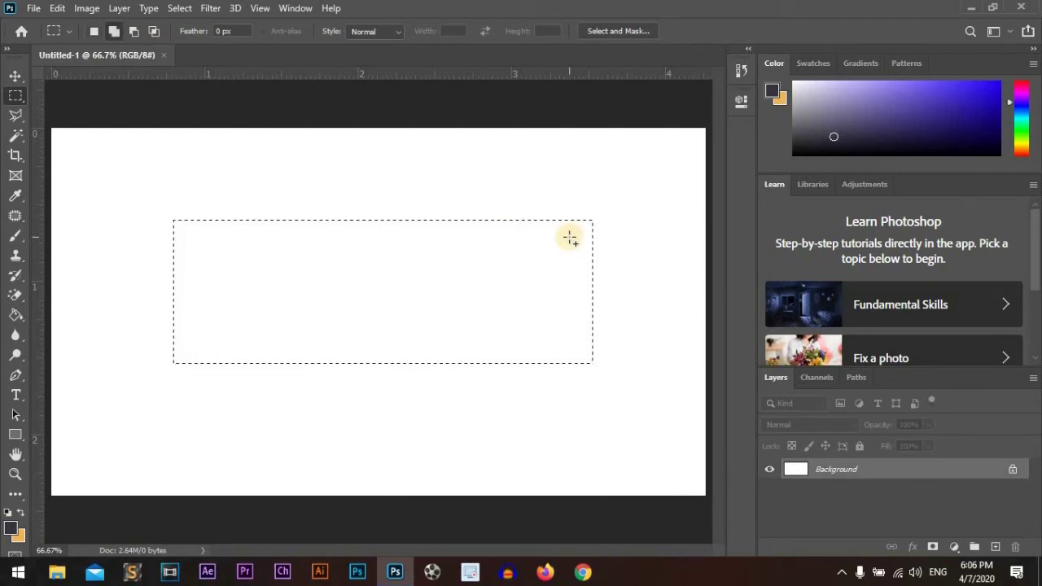
left_click_drag(634, 197, 497, 242)
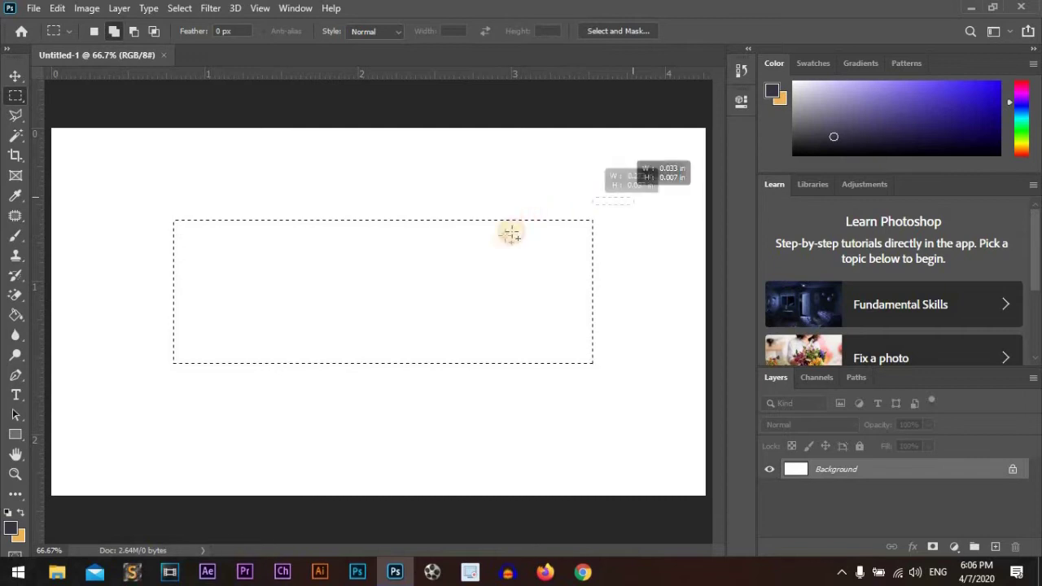
left_click_drag(405, 184, 273, 220)
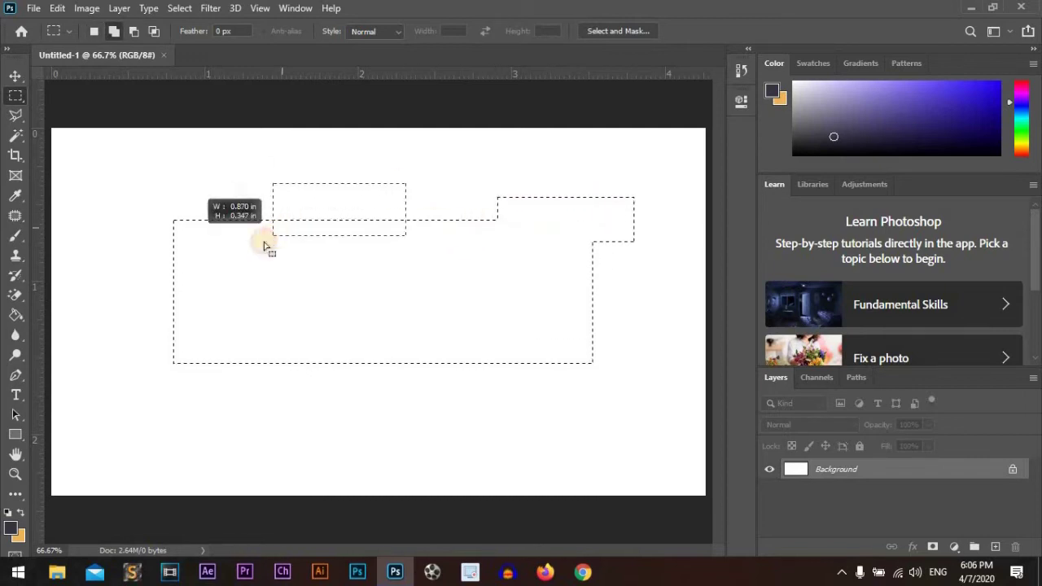
mouse_move(199, 187)
left_mouse_down()
mouse_move(100, 239)
mouse_move(88, 267)
left_mouse_up()
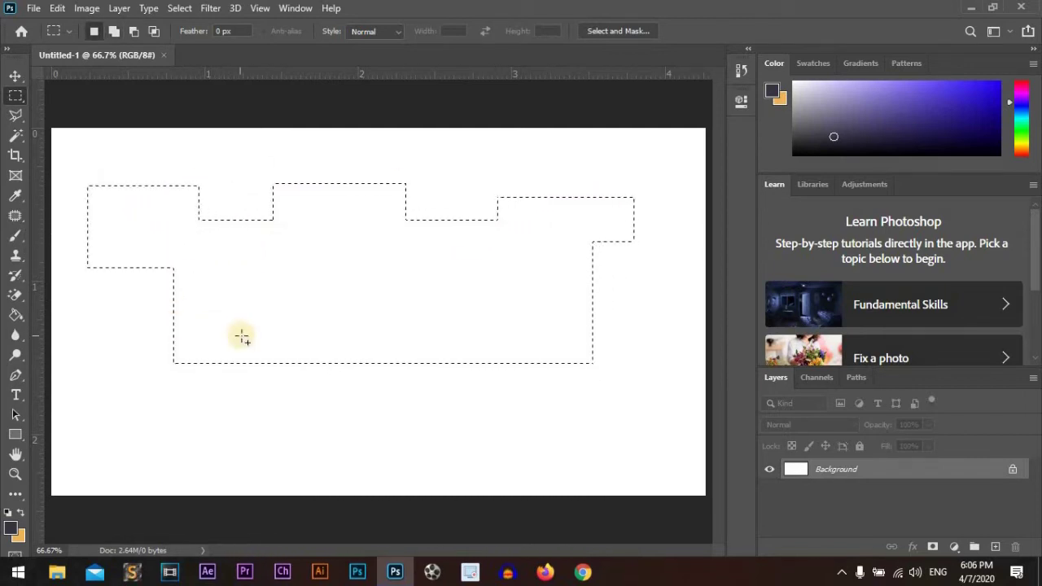
left_click_drag(236, 334, 115, 387)
left_click_drag(461, 337, 315, 389)
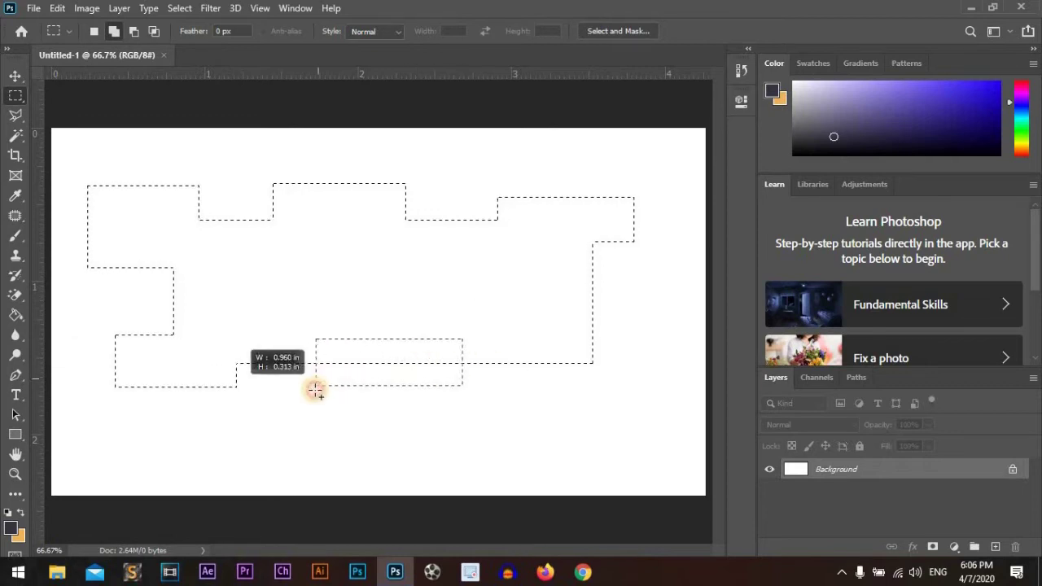
left_click_drag(652, 321, 618, 335)
left_click_drag(538, 373, 534, 376)
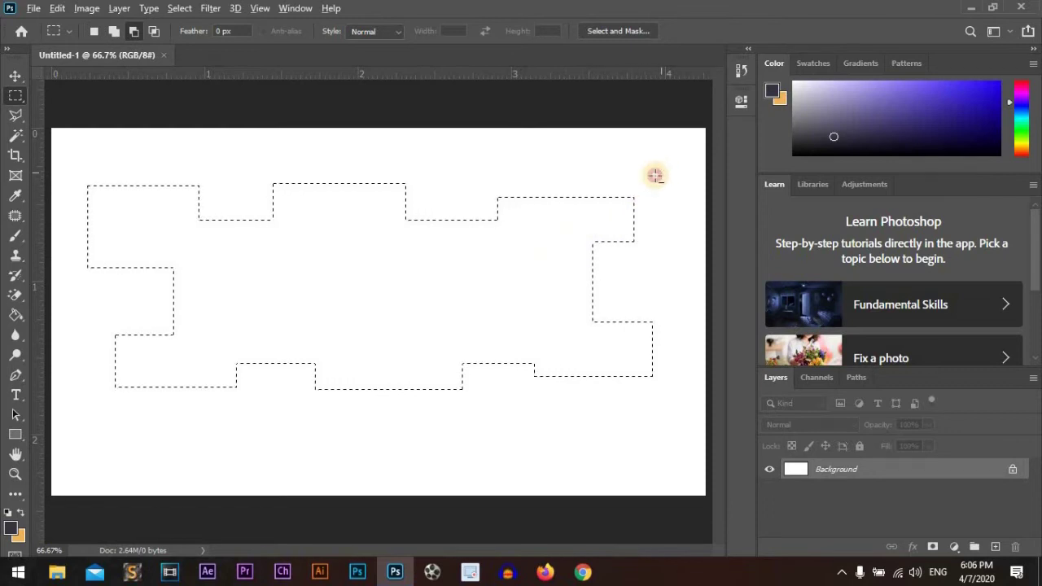
left_click_drag(662, 173, 489, 272)
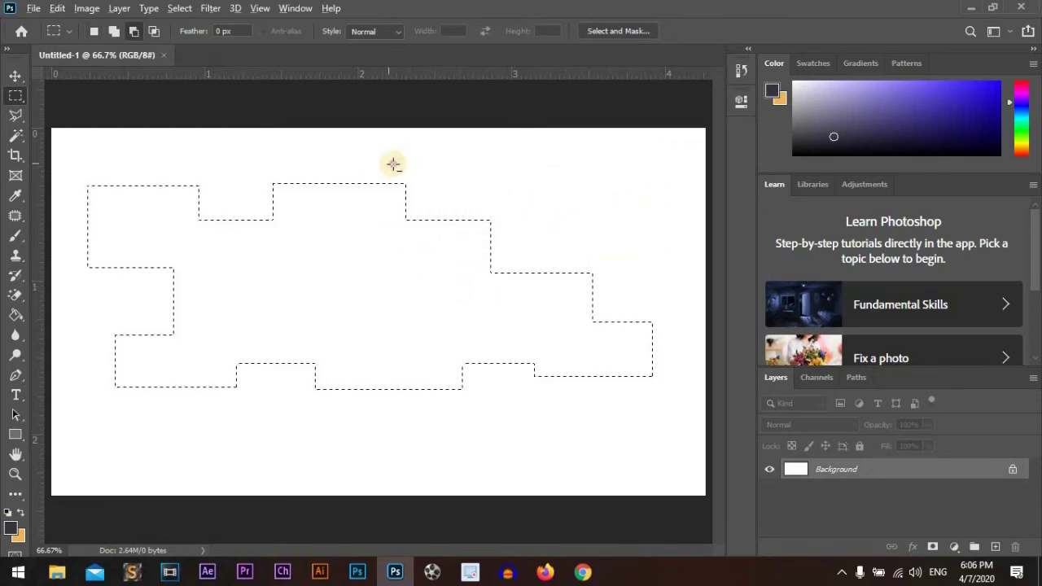
left_click_drag(405, 160, 298, 239)
left_click_drag(222, 185, 134, 231)
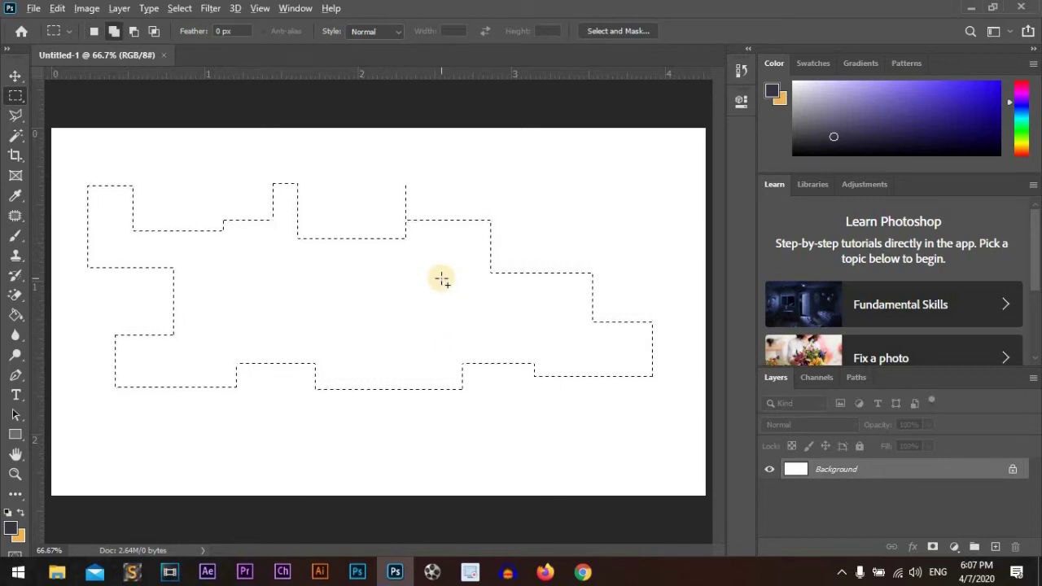
key("alt")
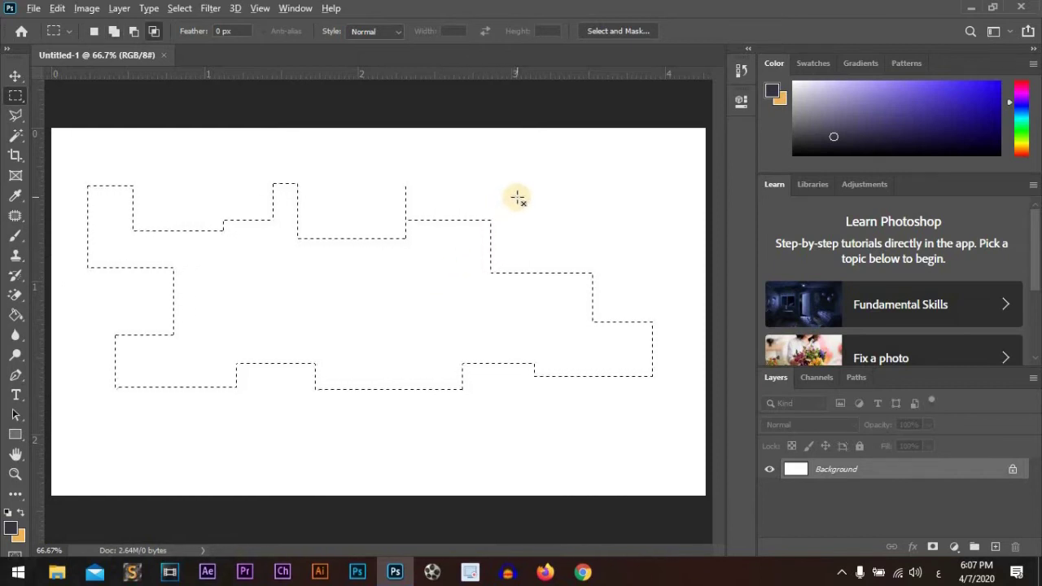
mouse_move(531, 172)
left_mouse_down()
mouse_move(296, 299)
mouse_move(286, 319)
left_mouse_up()
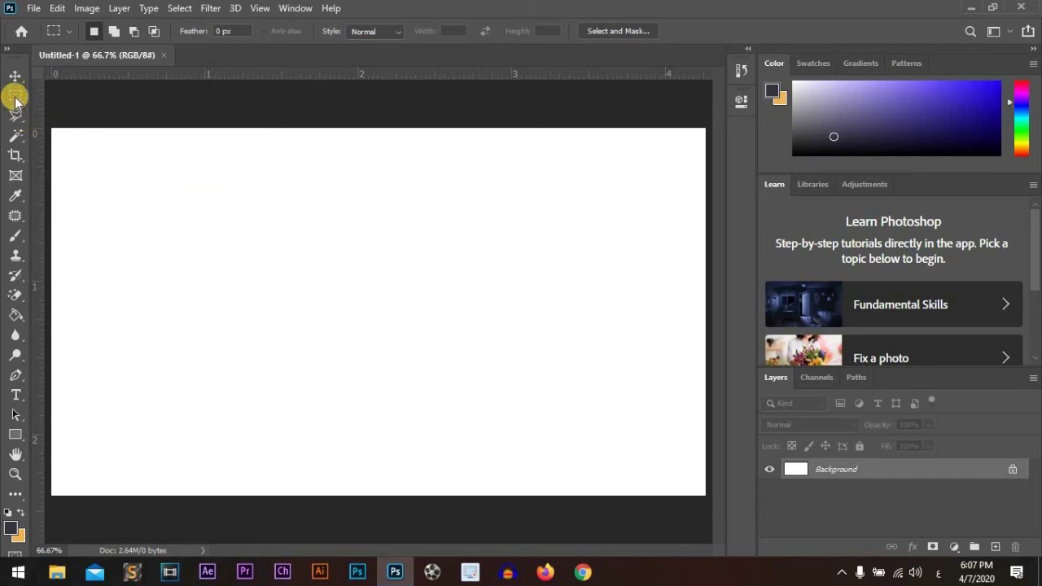
Pick the Elliptical Marquee Tool and draw a few trial ellipse selections.
left_click_drag(15, 100, 54, 119)
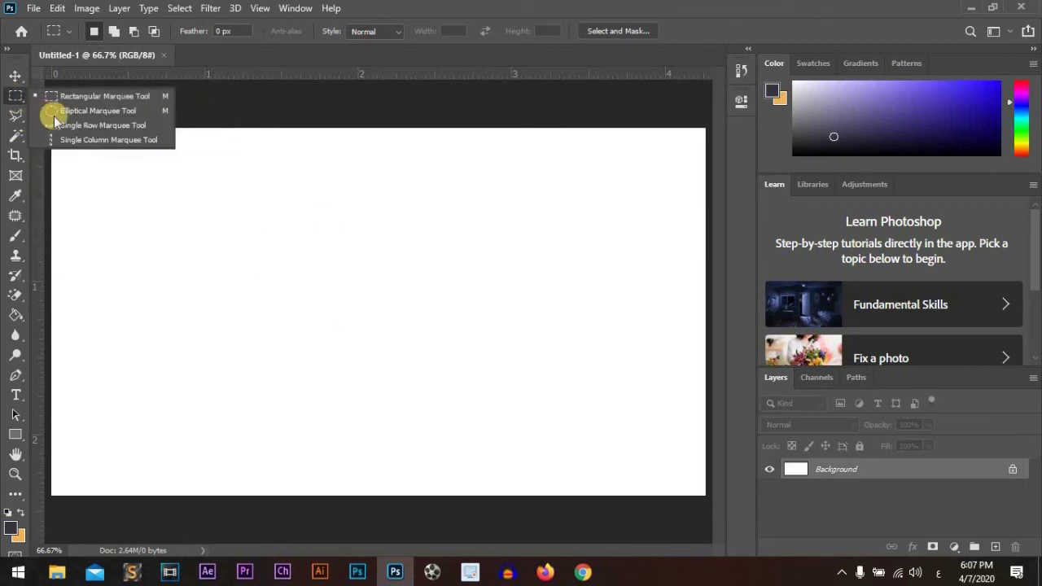
left_click(79, 112)
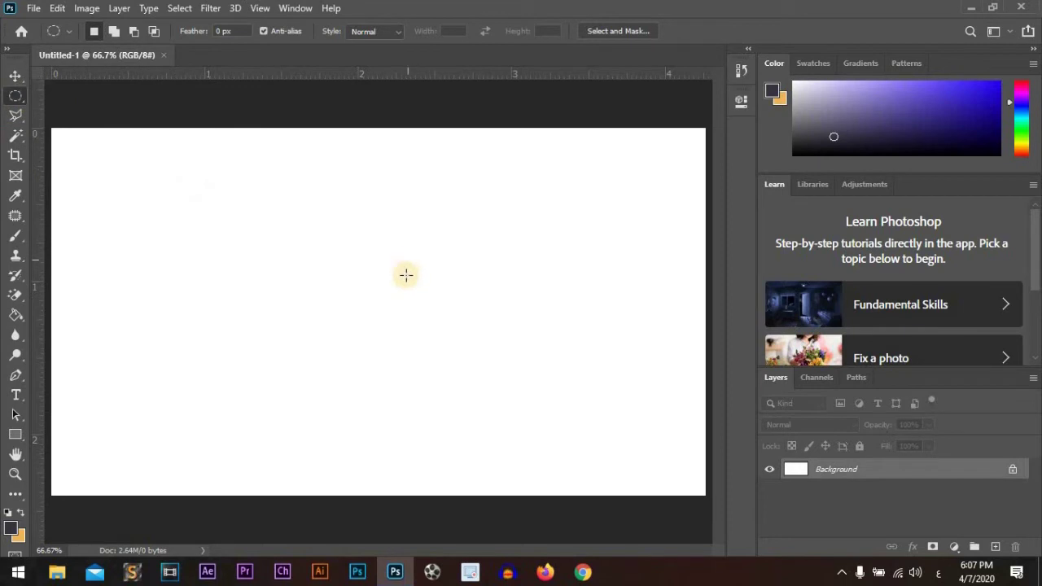
left_click_drag(454, 256, 264, 394)
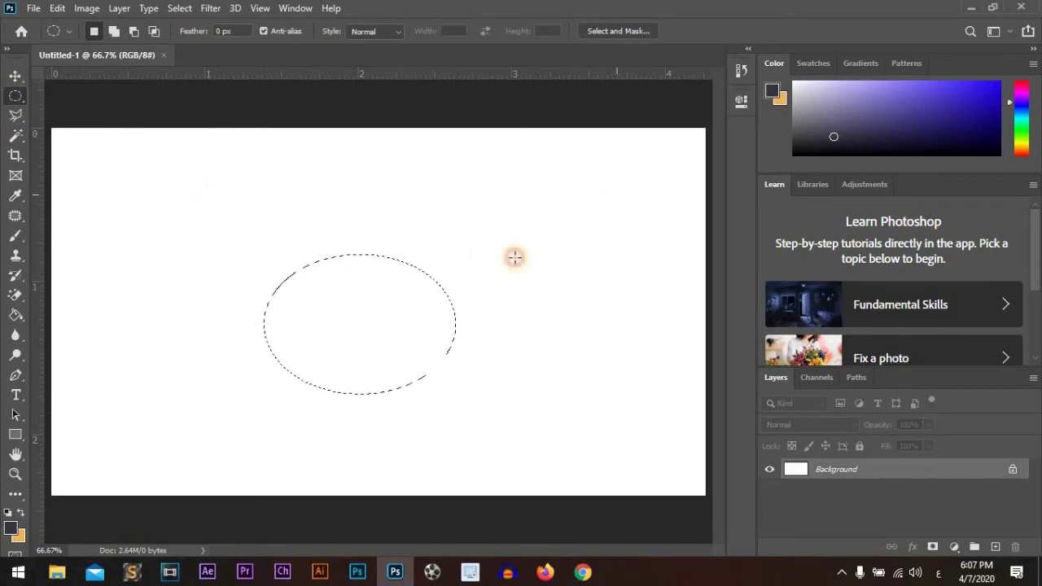
left_click_drag(618, 193, 392, 350)
left_click_drag(356, 174, 161, 339)
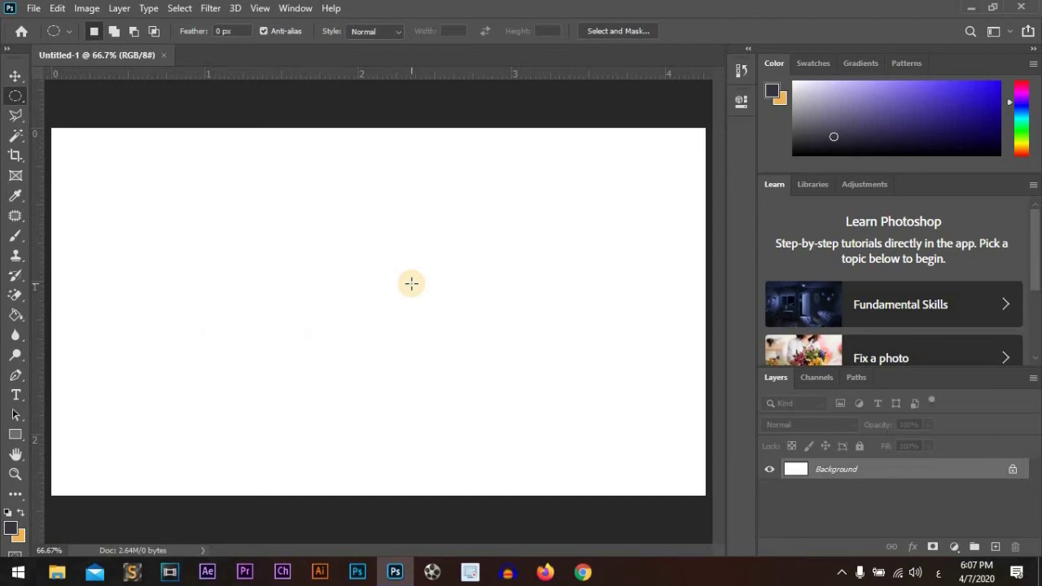
Draw a central circle, add lower-left and right ellipses, and cut an upper-left notch.
left_click_drag(416, 283, 541, 360)
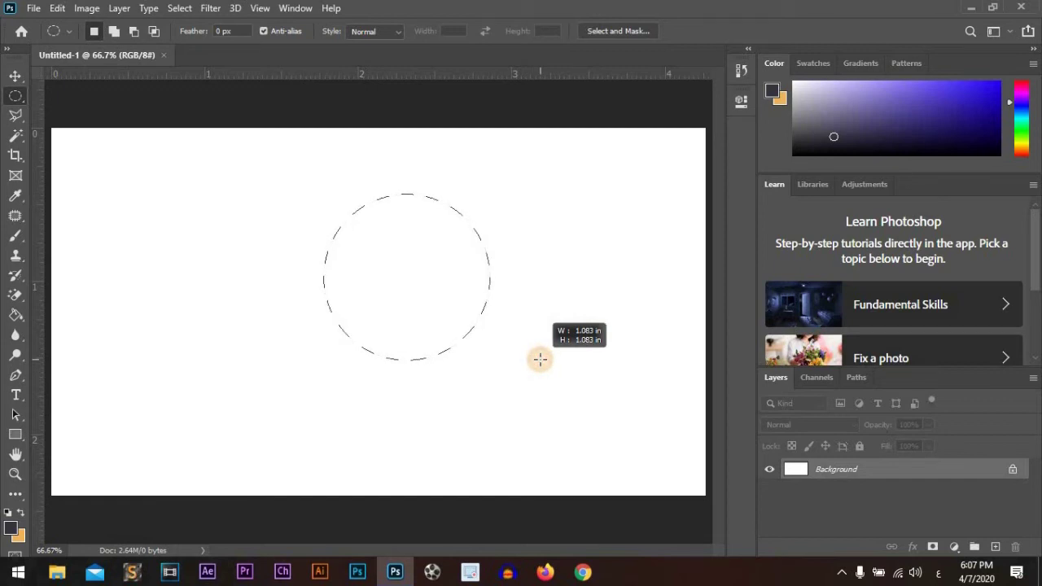
left_click_drag(540, 359, 540, 359)
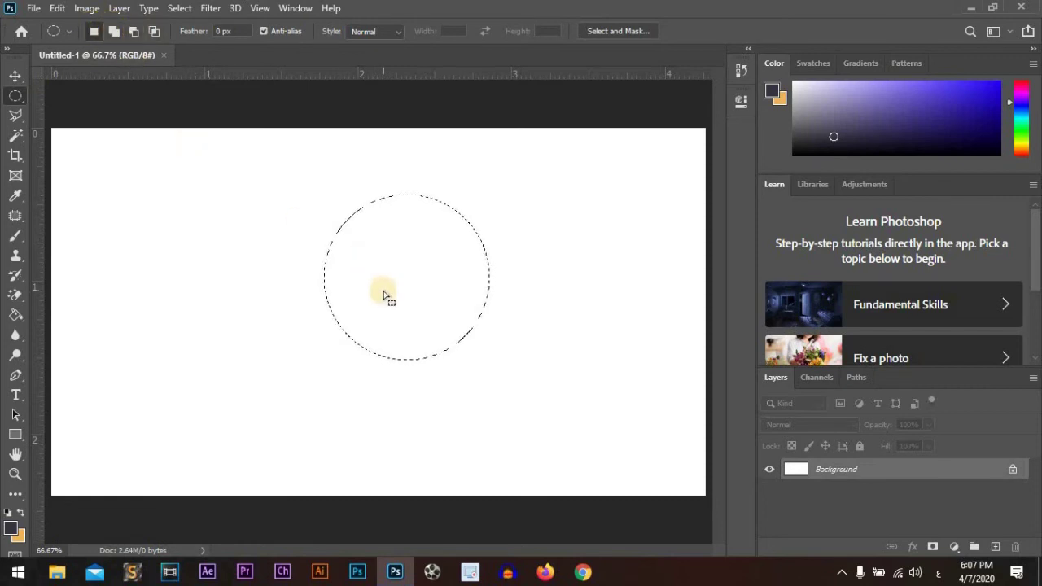
left_click_drag(328, 317, 240, 377)
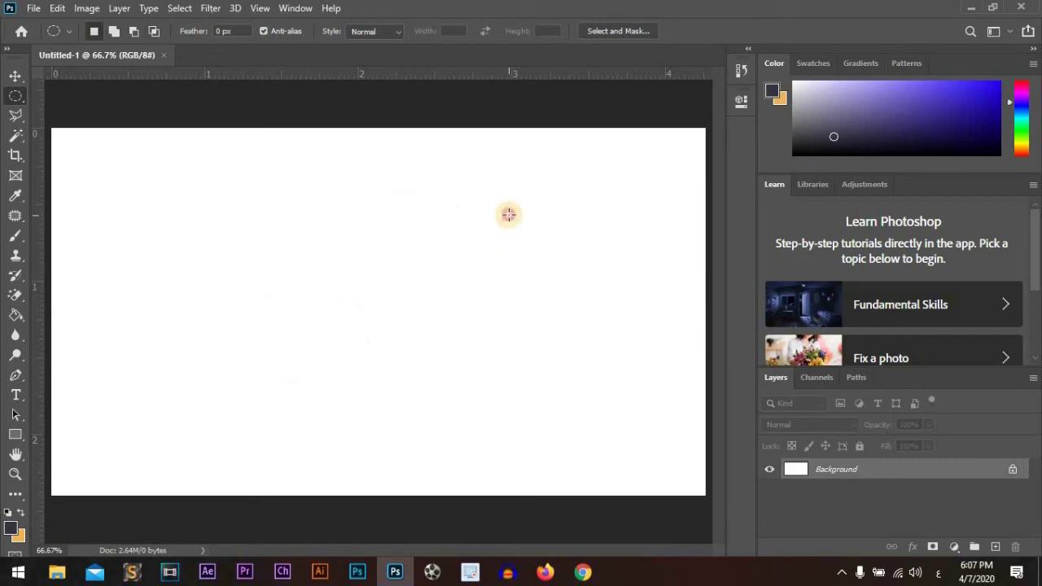
mouse_move(460, 210)
left_mouse_down()
mouse_move(321, 355)
mouse_move(320, 340)
mouse_move(429, 418)
left_mouse_up()
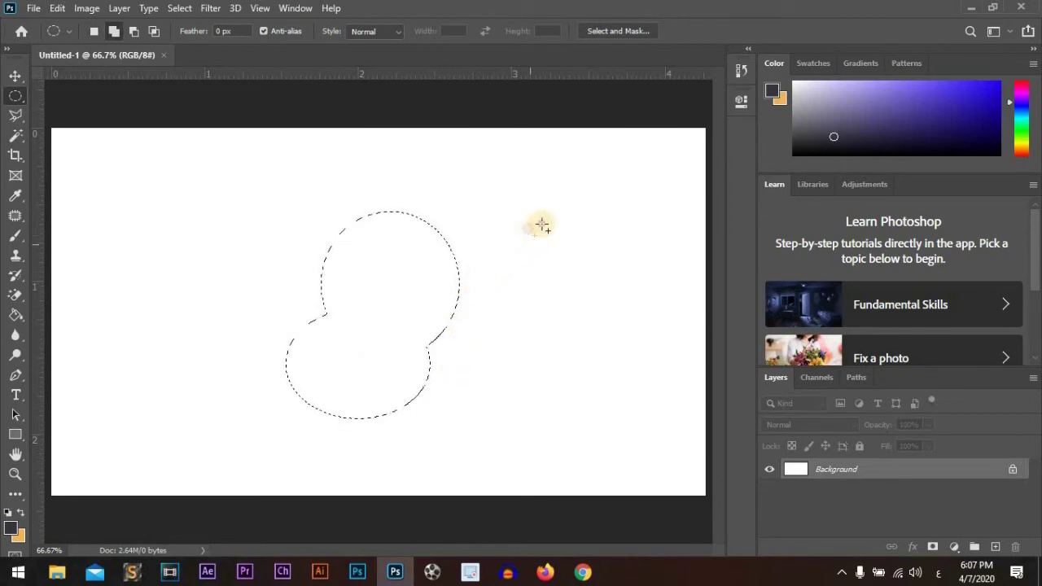
left_click_drag(543, 226, 377, 311)
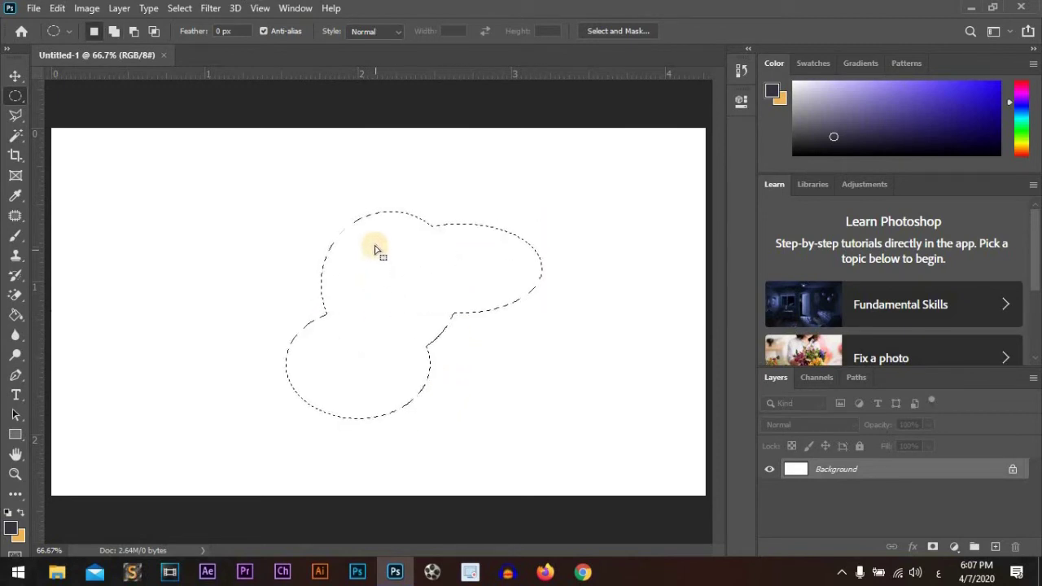
left_click_drag(377, 110, 263, 286)
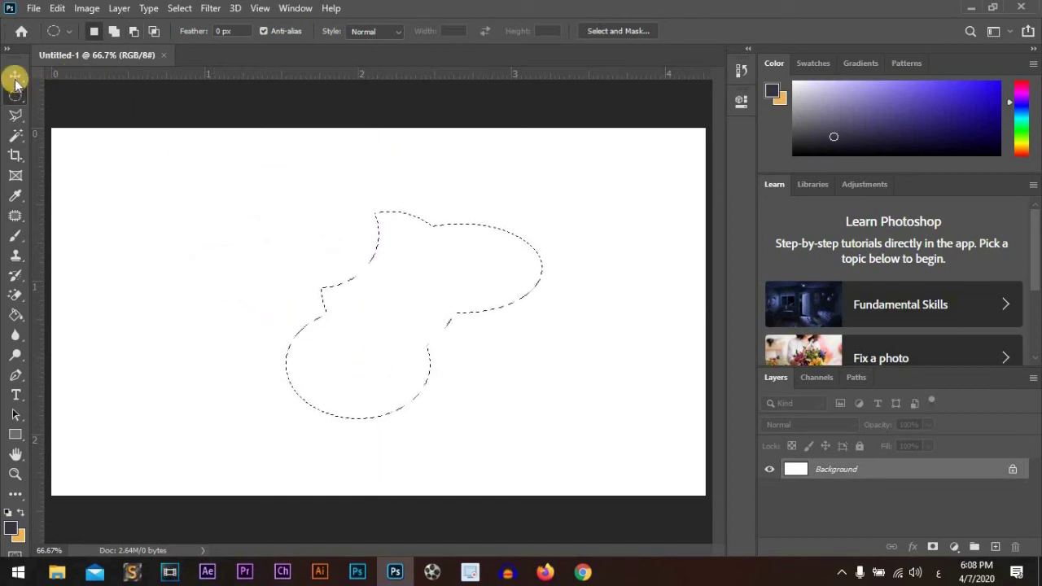
Add a wide left rectangle, tall right rectangle and small lower rectangle to the selection.
left_click_drag(19, 102, 111, 93)
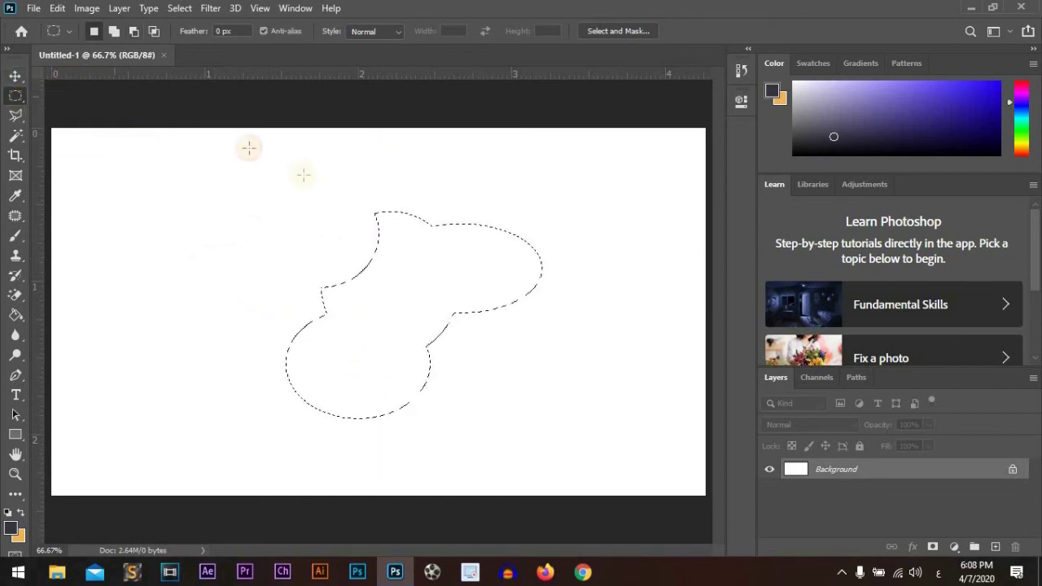
left_click_drag(422, 238, 189, 336)
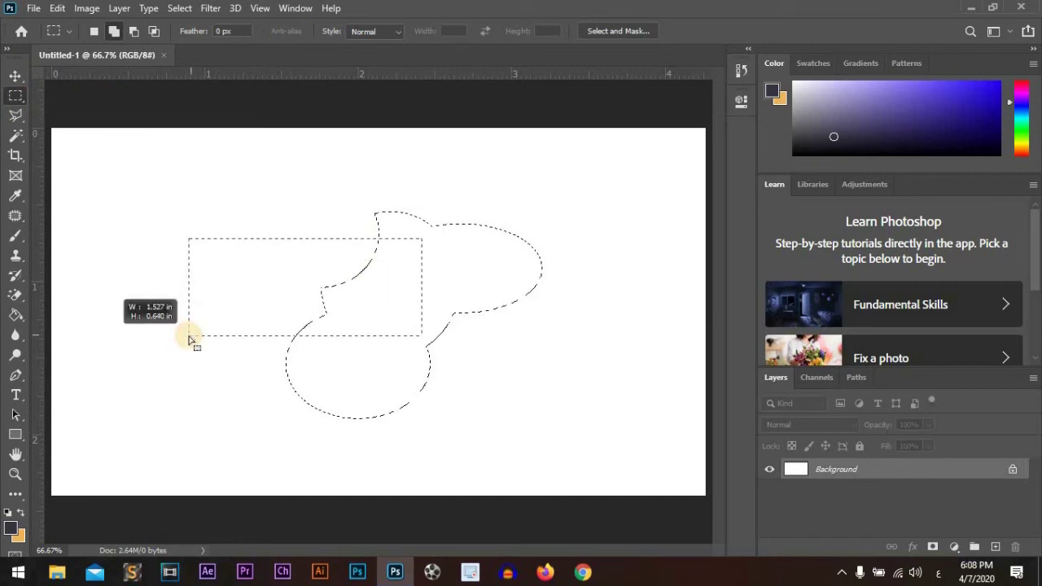
left_click_drag(568, 204, 508, 344)
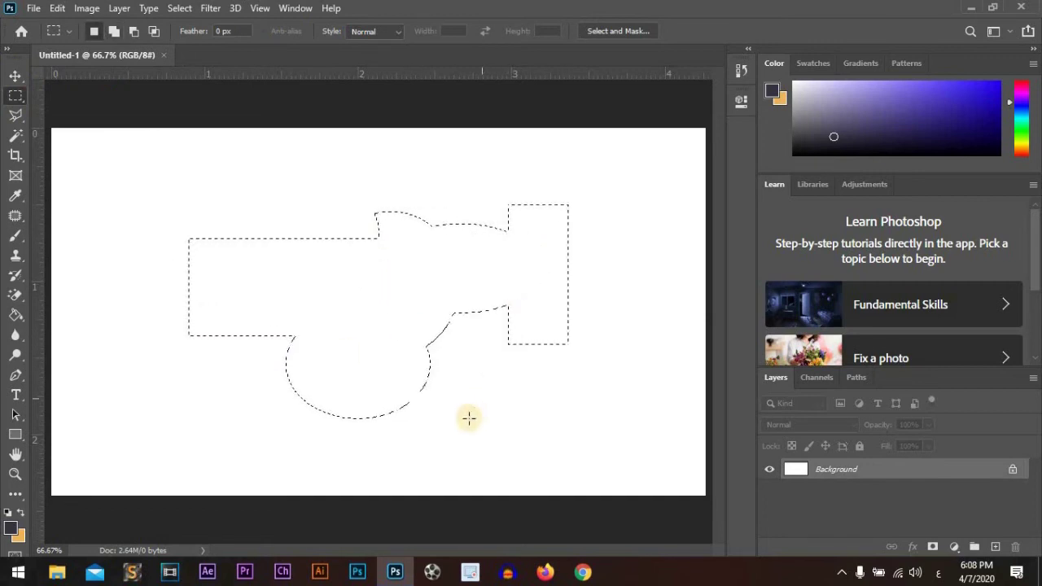
left_click_drag(430, 365, 385, 417)
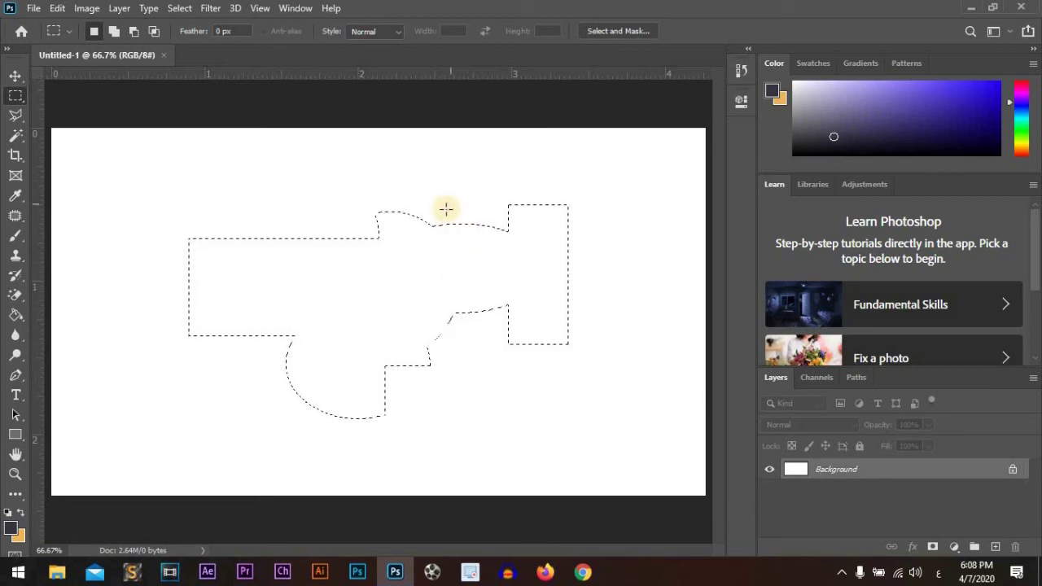
Intersect the combined selection with a tall rectangle, leaving the canvas unselected.
left_click_drag(455, 179, 259, 455)
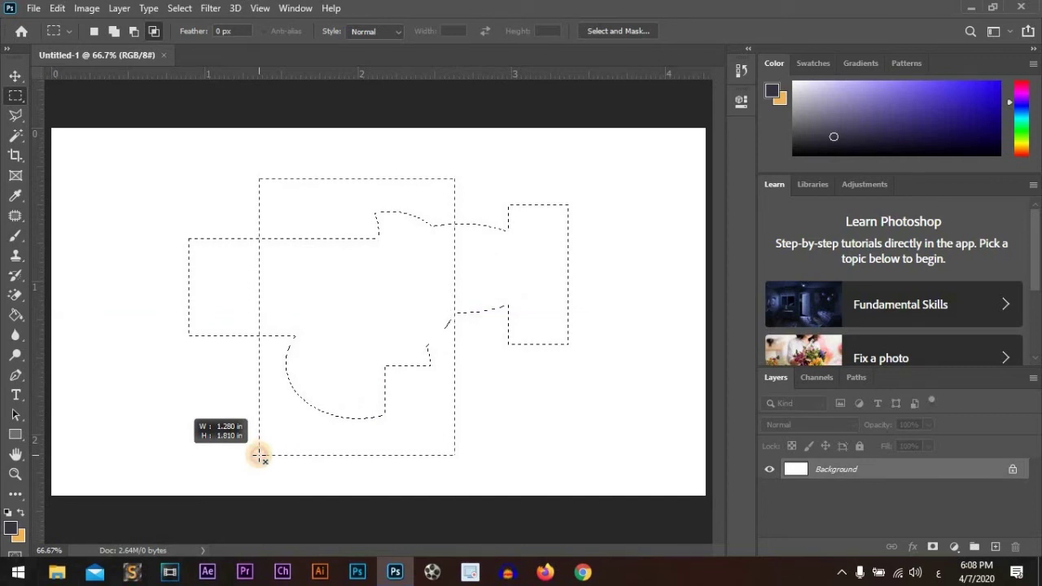
left_click_drag(259, 455, 260, 456)
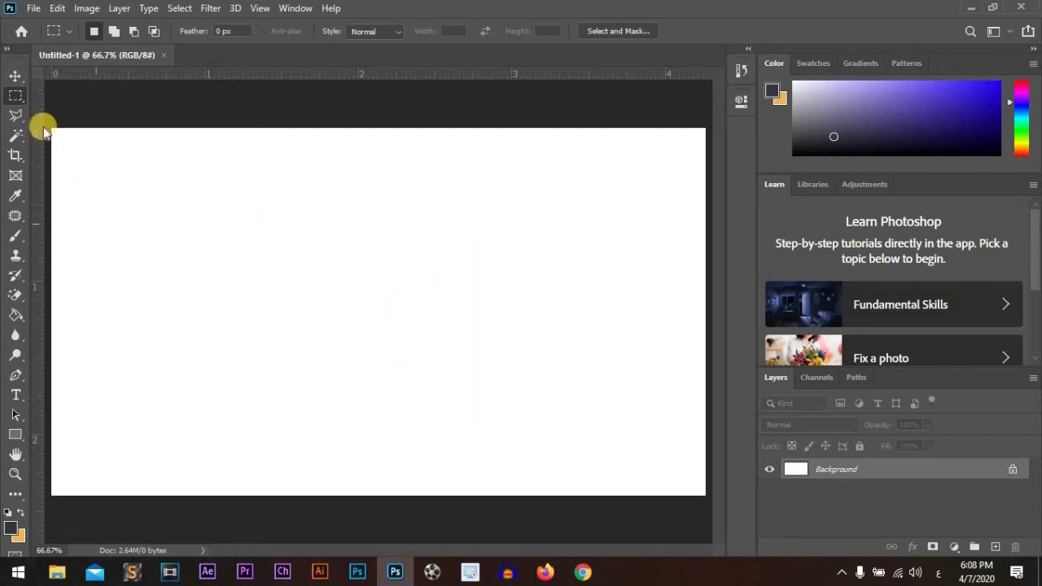
left_click(14, 96)
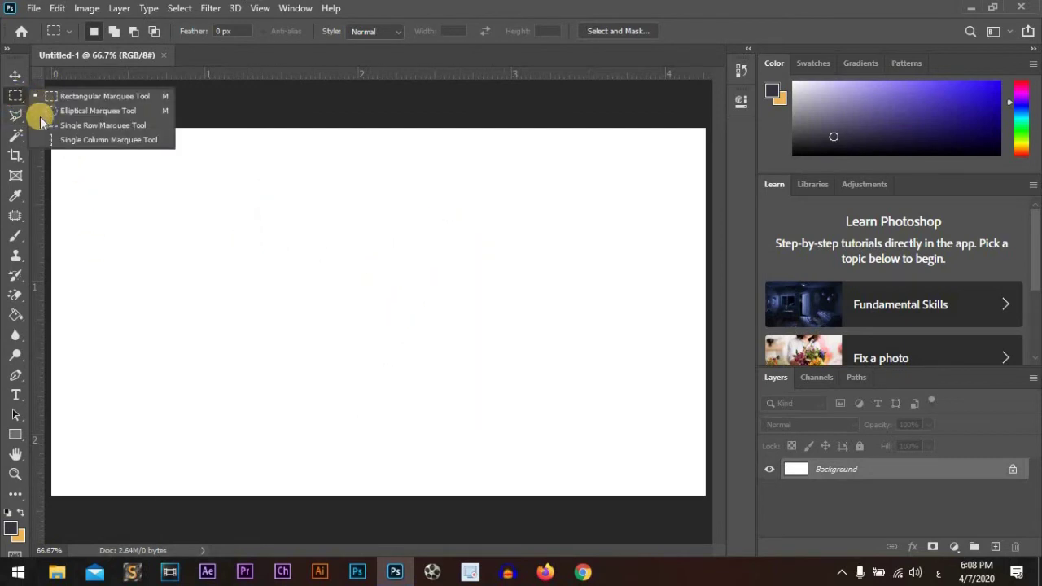
Select a single-pixel row across the canvas and unlock the Background into Layer 0.
left_click(92, 126)
left_click_drag(428, 289, 407, 301)
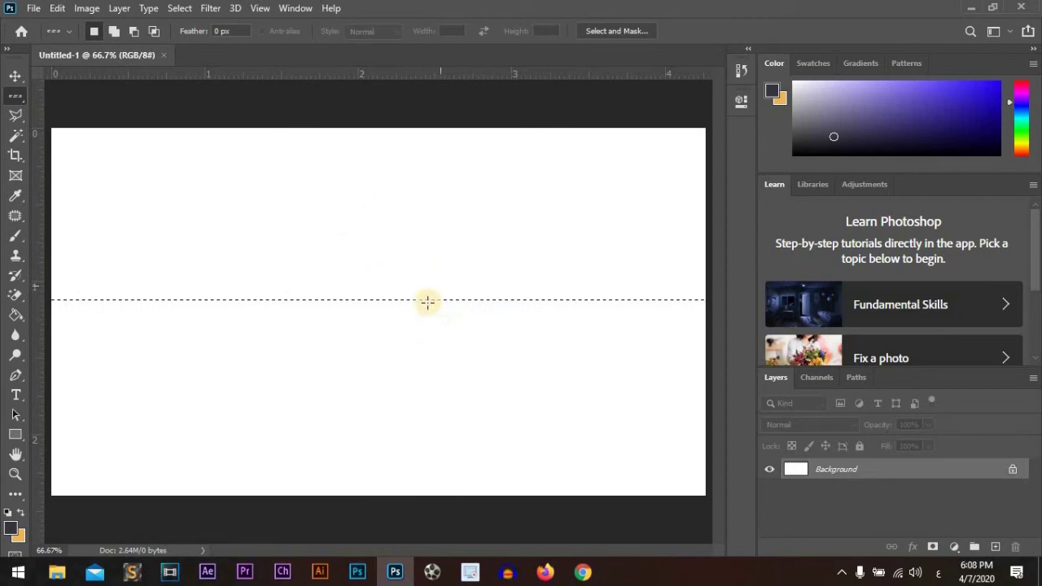
left_click(1014, 472)
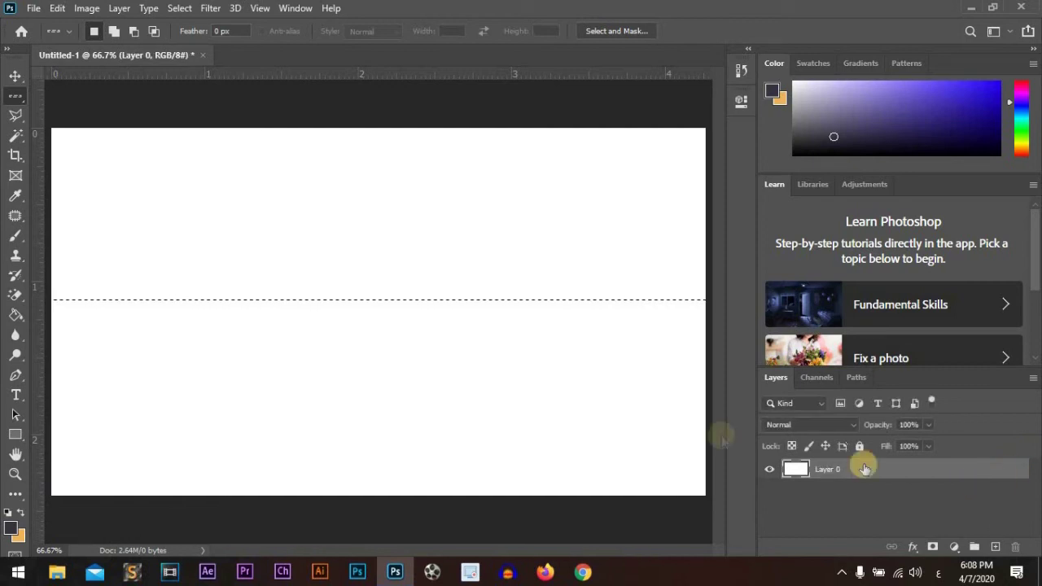
right_click(302, 300)
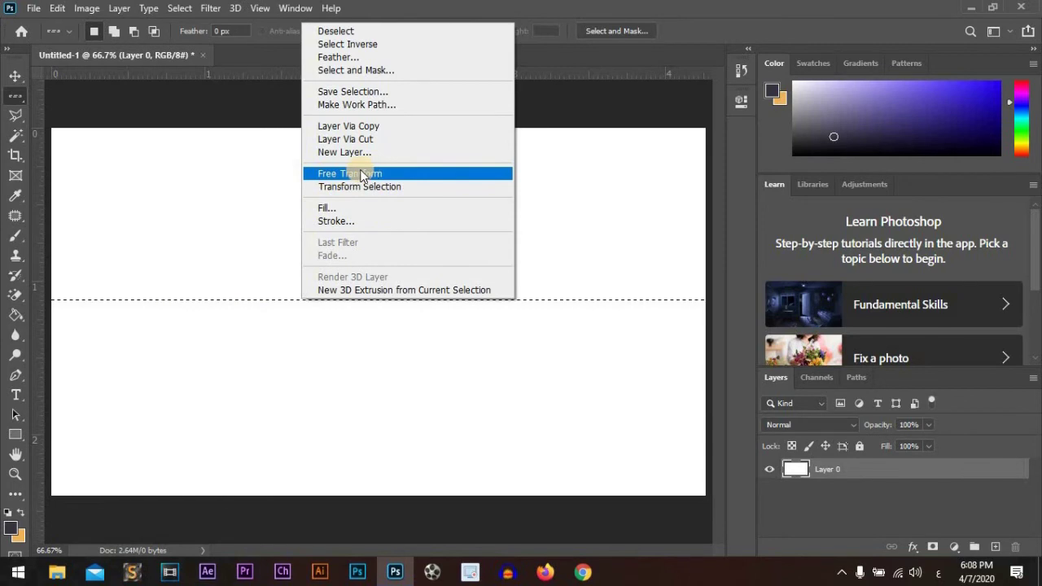
Stretch the row selection into a band and move it, then undo back to the locked Background.
left_click(363, 174)
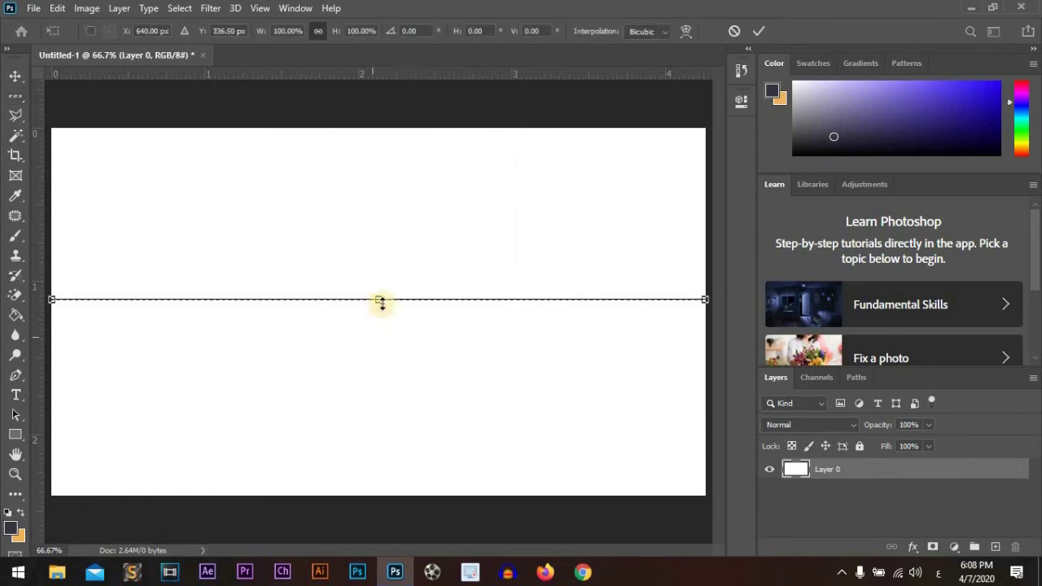
left_click_drag(380, 295, 380, 262)
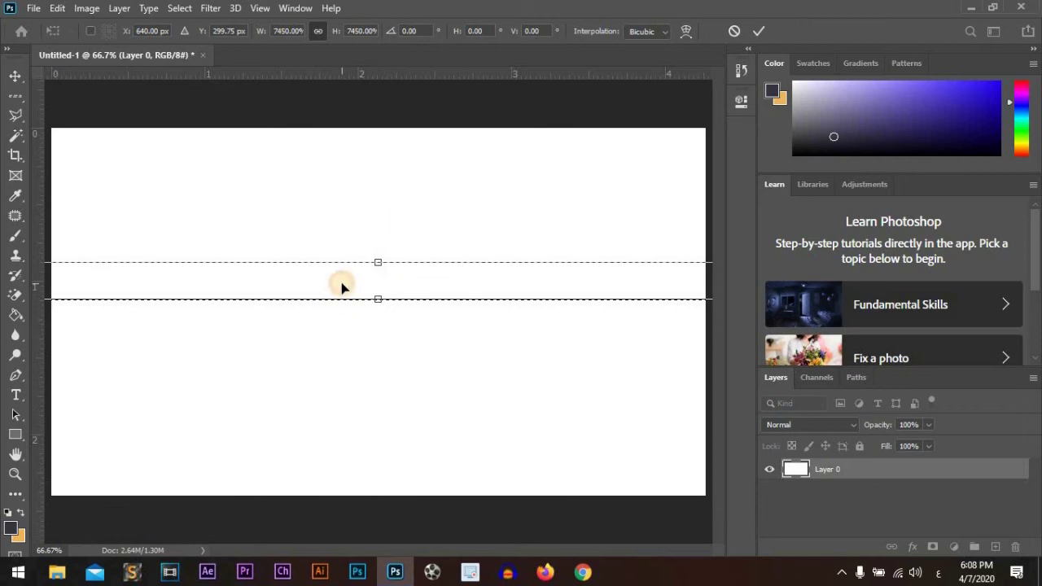
left_click_drag(342, 281, 344, 234)
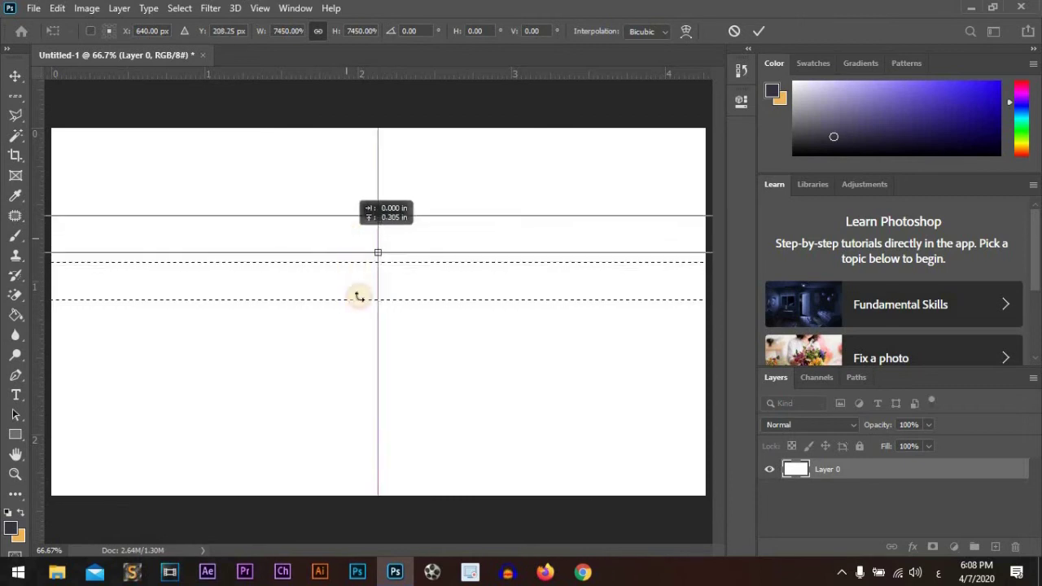
left_click_drag(356, 249, 279, 304)
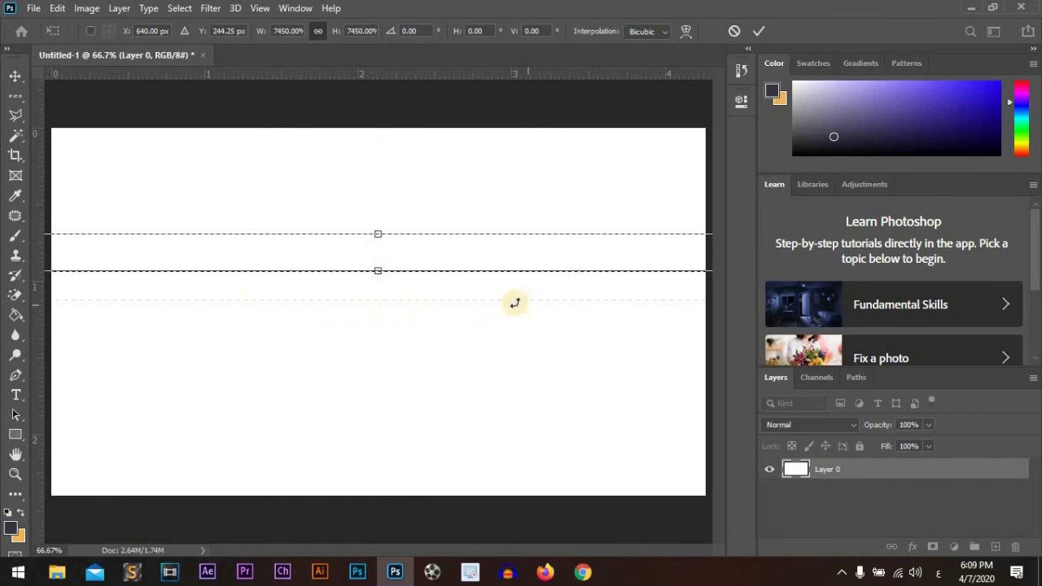
mouse_move(337, 254)
left_mouse_down()
mouse_move(338, 344)
mouse_move(346, 263)
left_mouse_up()
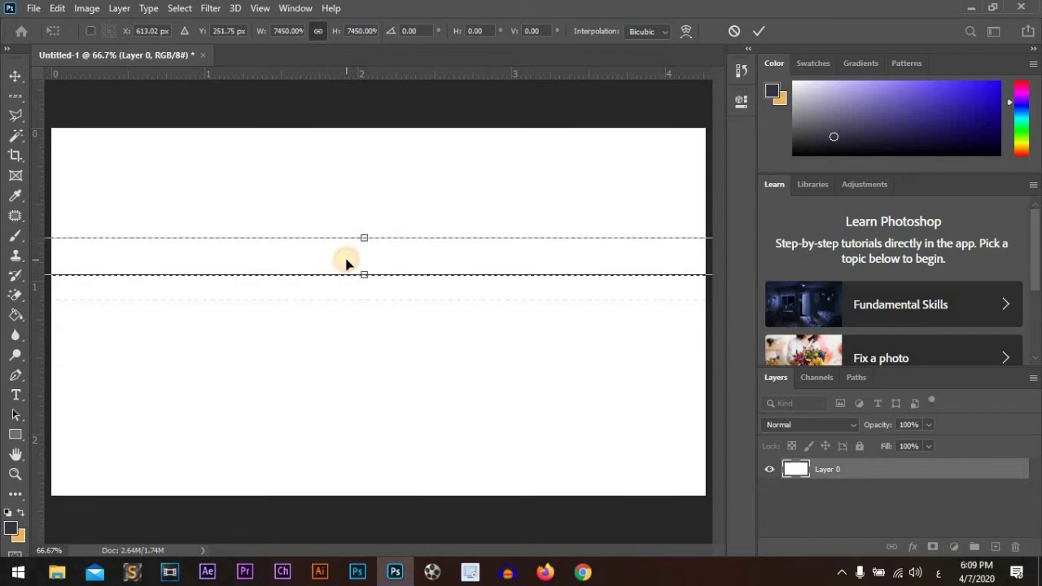
key("Return")
mouse_move(348, 268)
left_mouse_down()
mouse_move(351, 219)
mouse_move(346, 357)
left_mouse_up()
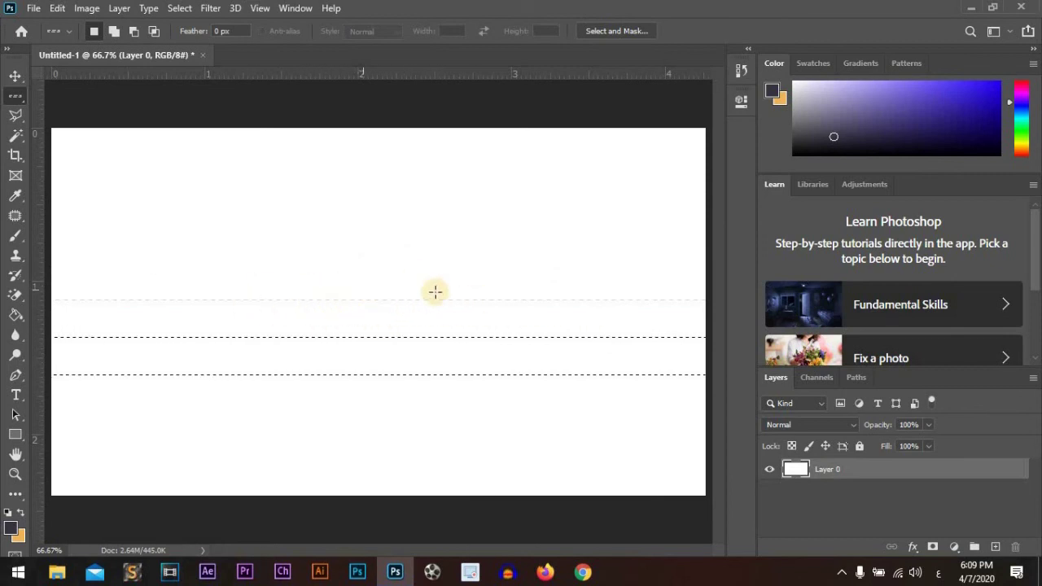
key("shift+Up")
key("shift+Up")
key("shift+Up")
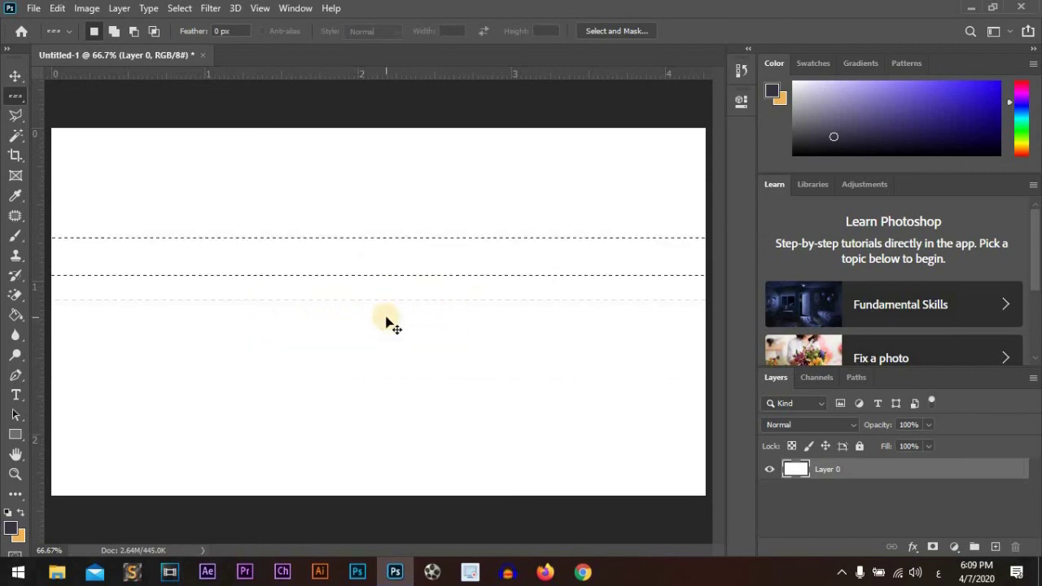
key("ctrl+z")
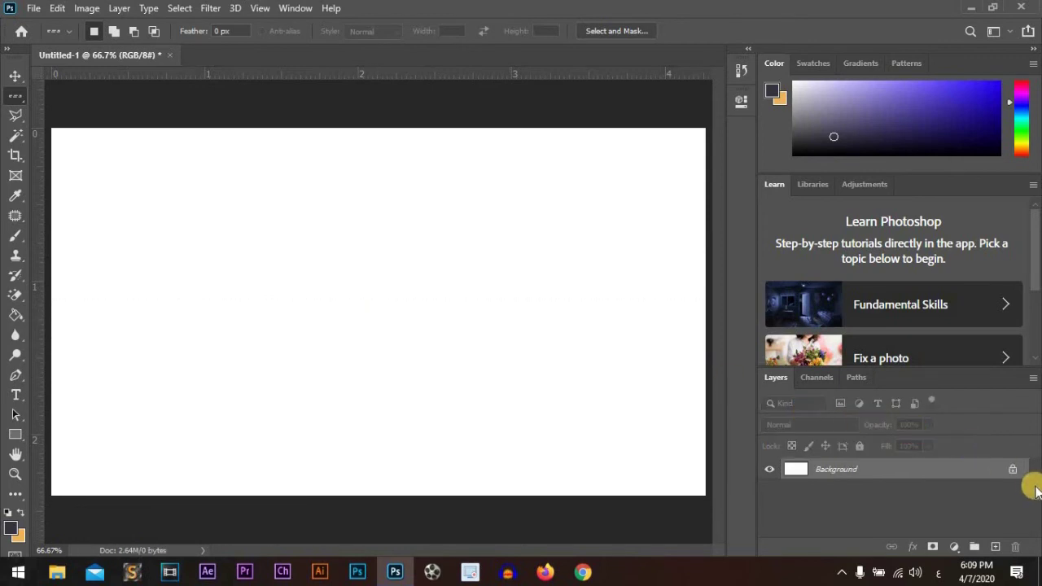
Unlock the Background into Layer 0 and select a one-pixel row across the middle.
left_click(1015, 473)
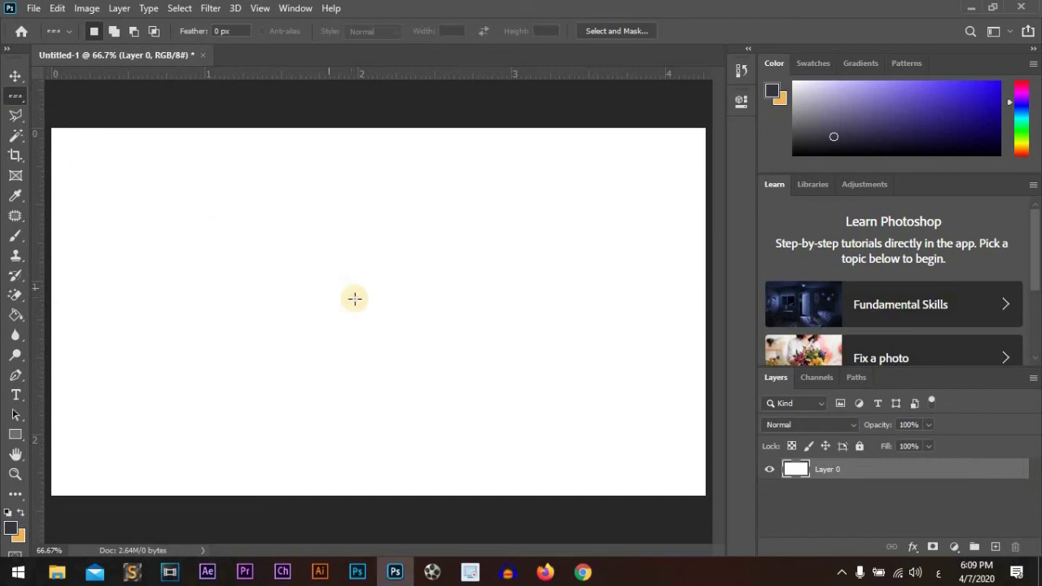
left_click_drag(355, 299, 321, 308)
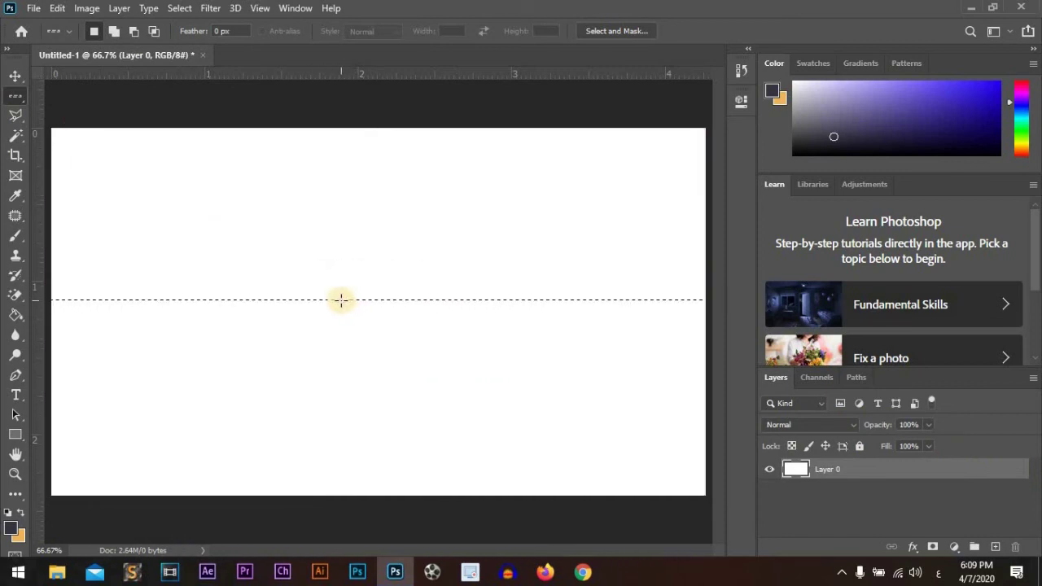
right_click(342, 301)
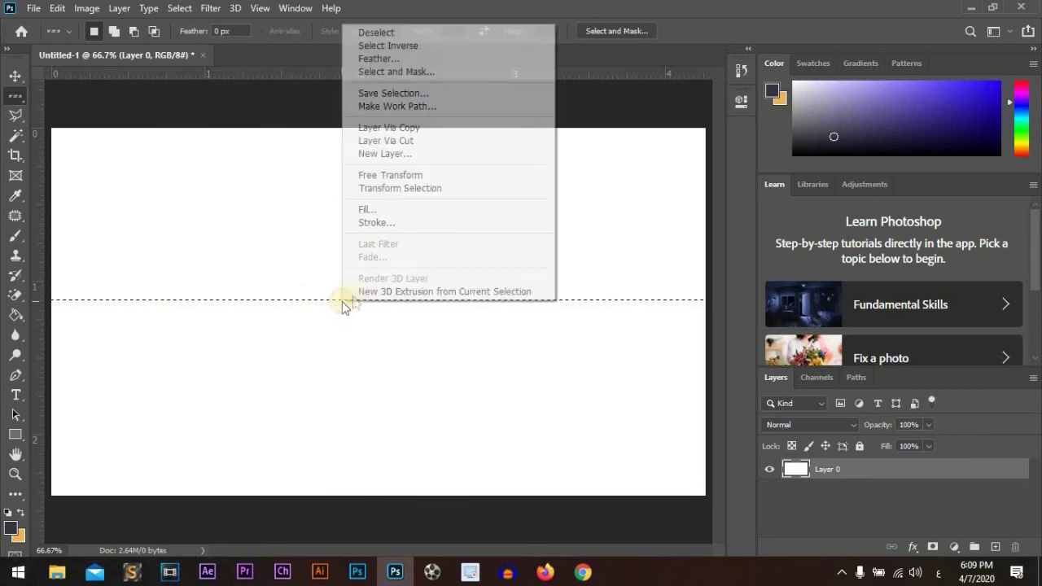
Transform the row into a rotated diagonal band, commit it, then deselect.
left_click(390, 188)
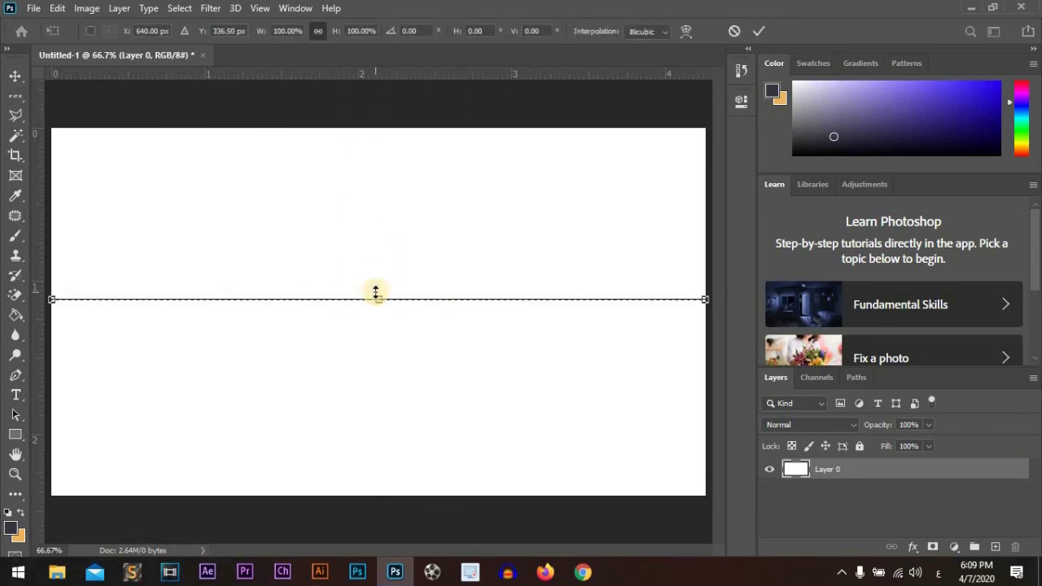
mouse_move(377, 298)
left_mouse_down()
mouse_move(377, 262)
mouse_move(406, 220)
left_mouse_up()
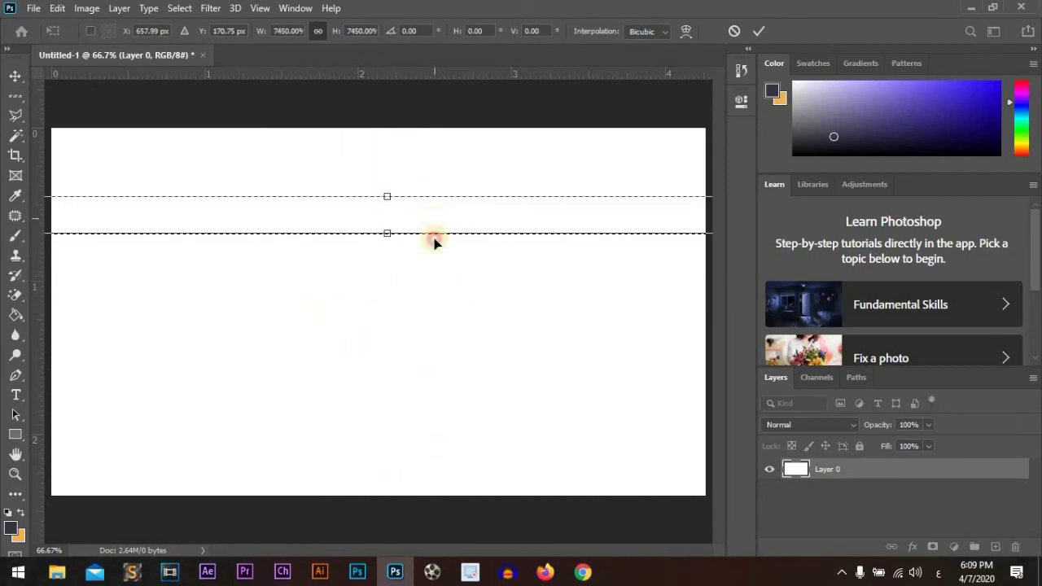
mouse_move(431, 232)
left_mouse_down()
mouse_move(434, 349)
mouse_move(469, 235)
mouse_move(434, 321)
left_mouse_up()
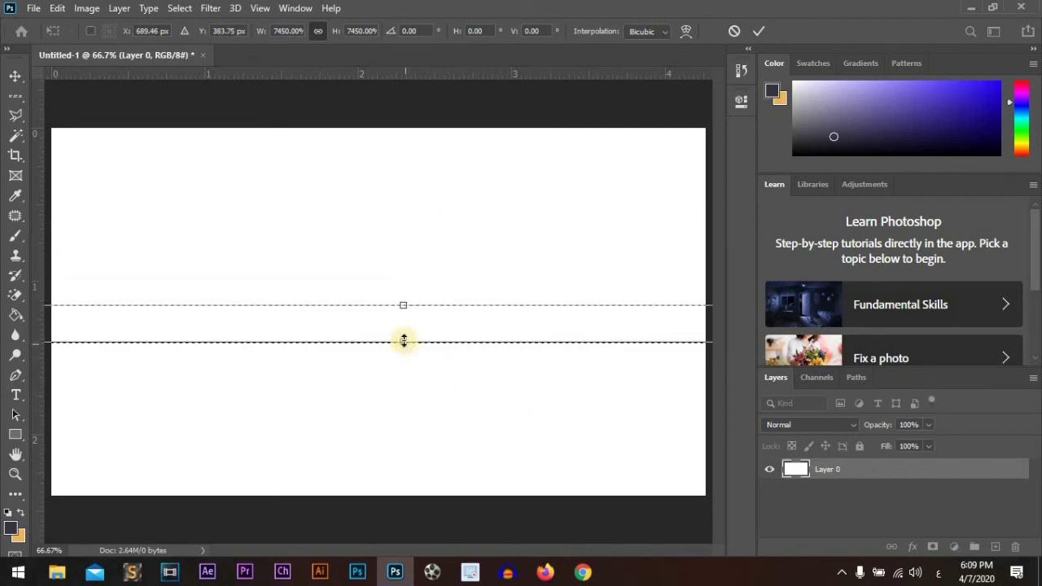
left_click_drag(403, 342, 403, 322)
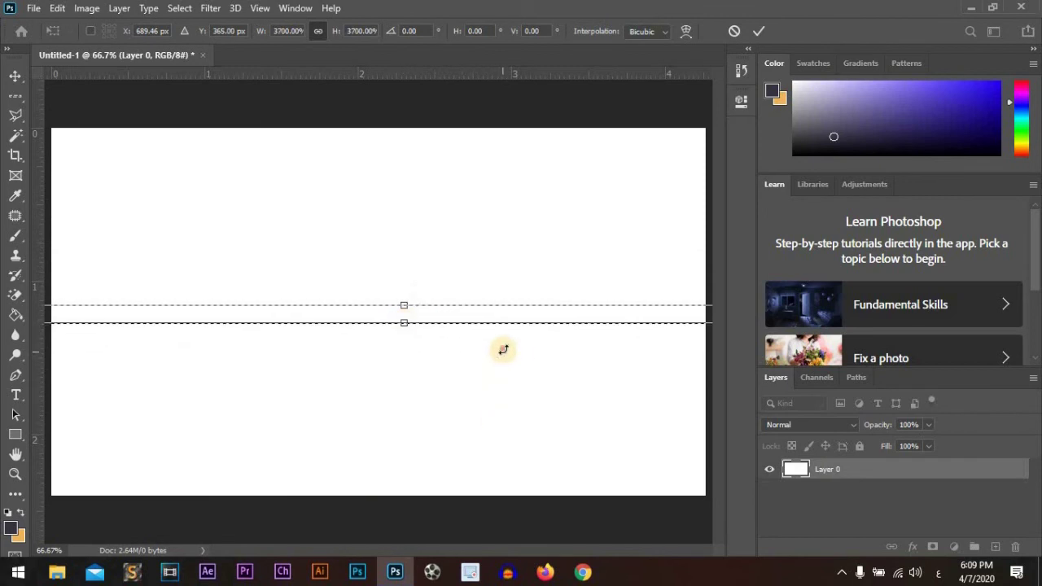
mouse_move(498, 350)
left_mouse_down()
mouse_move(429, 387)
mouse_move(453, 356)
left_mouse_up()
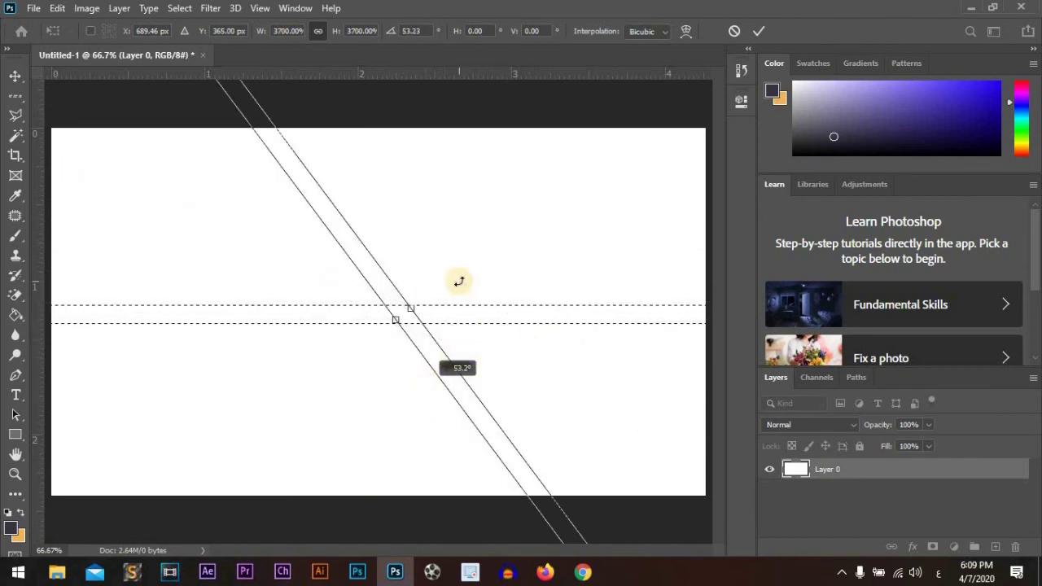
key("Return")
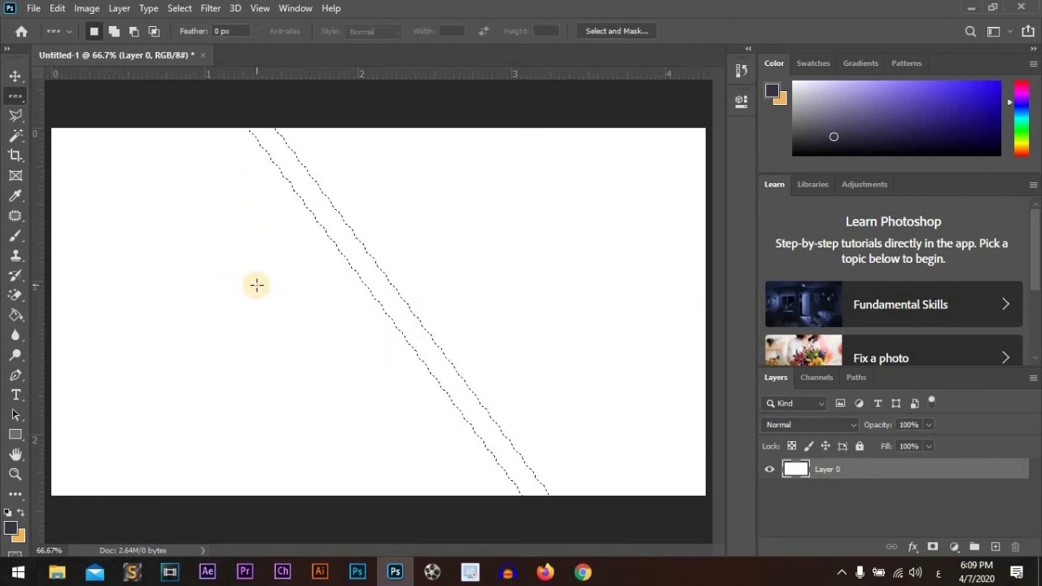
left_click(362, 372)
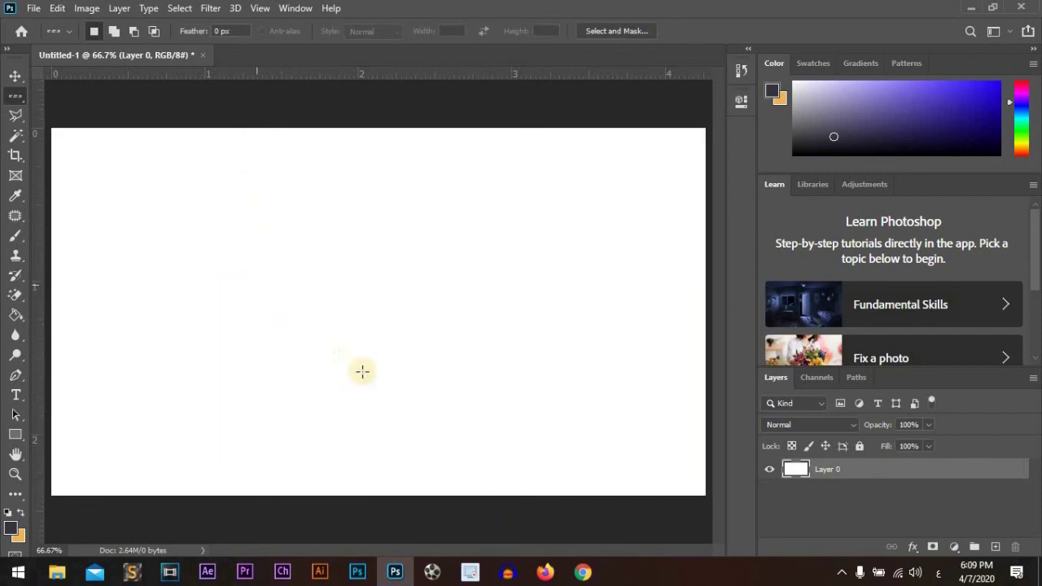
Select a rectangle in the centre of the canvas.
right_click(13, 92)
left_click(70, 96)
mouse_move(482, 225)
left_mouse_down()
mouse_move(205, 329)
mouse_move(190, 362)
left_mouse_up()
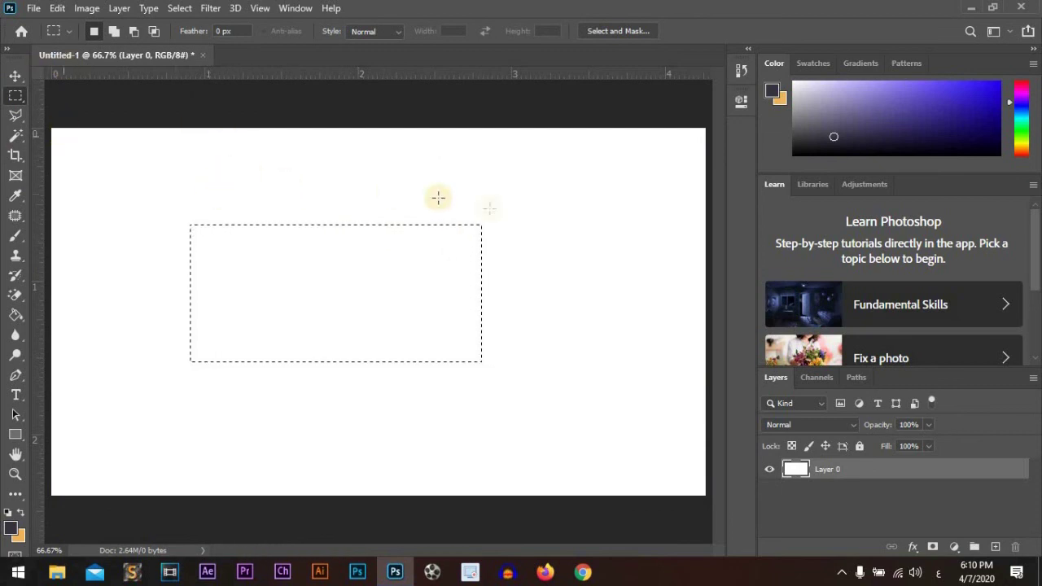
Add ellipses at the upper right and top, and circles on the left and below.
right_click(17, 96)
left_click(62, 109)
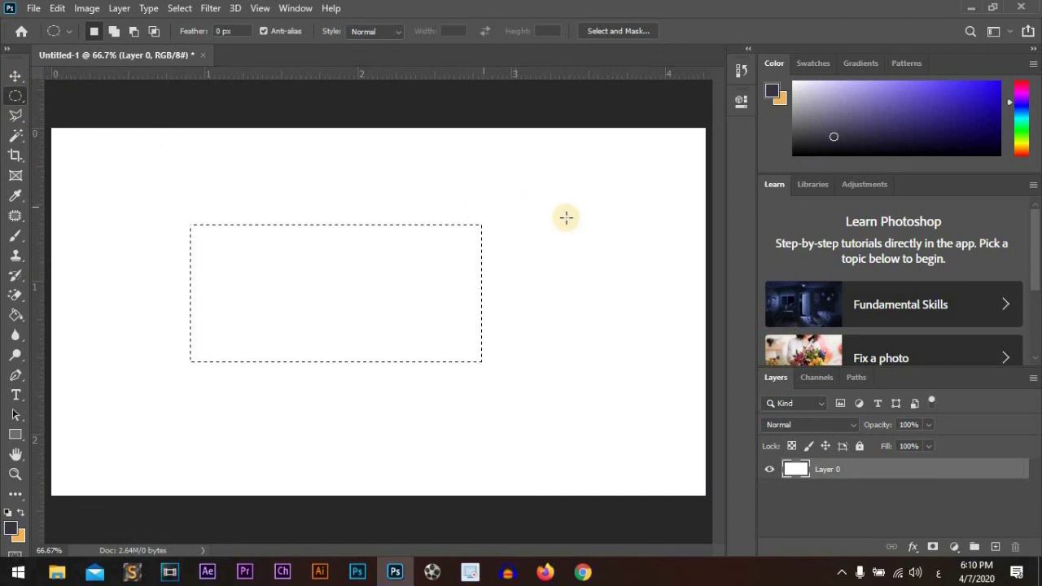
left_click_drag(561, 185, 333, 261)
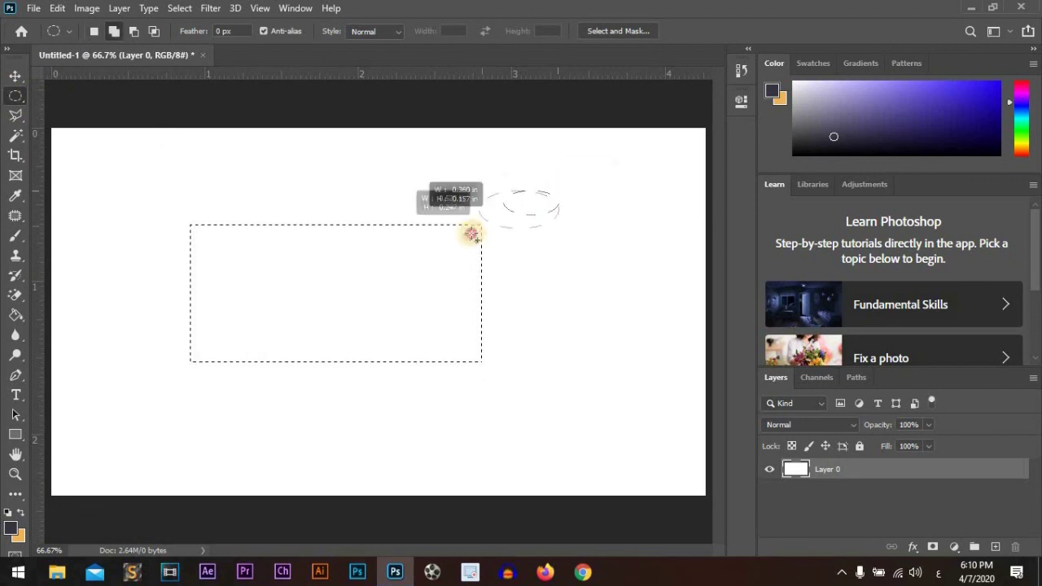
left_click_drag(210, 194, 97, 317)
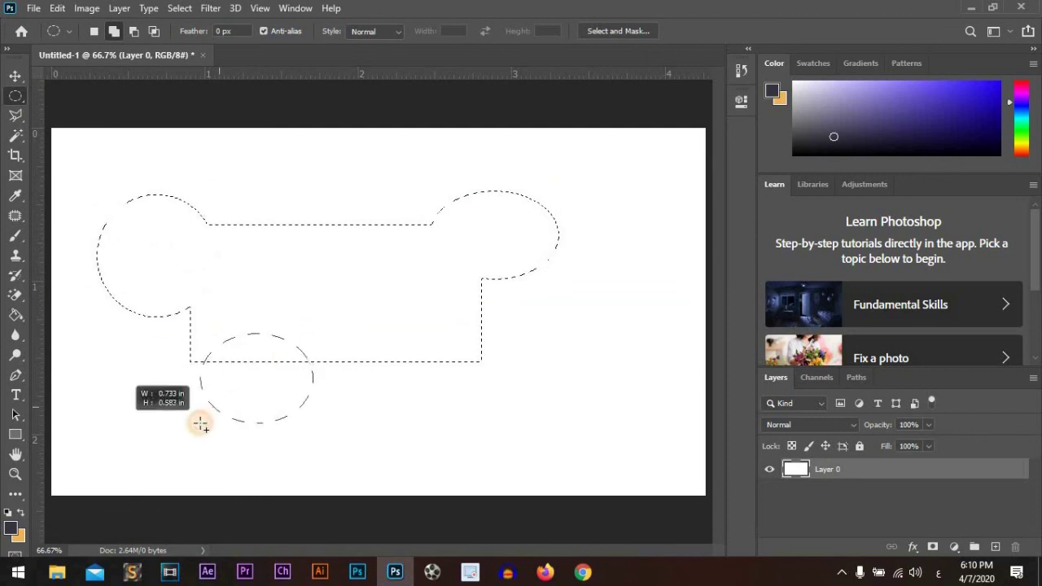
left_click_drag(313, 329, 199, 423)
left_click_drag(321, 157, 249, 291)
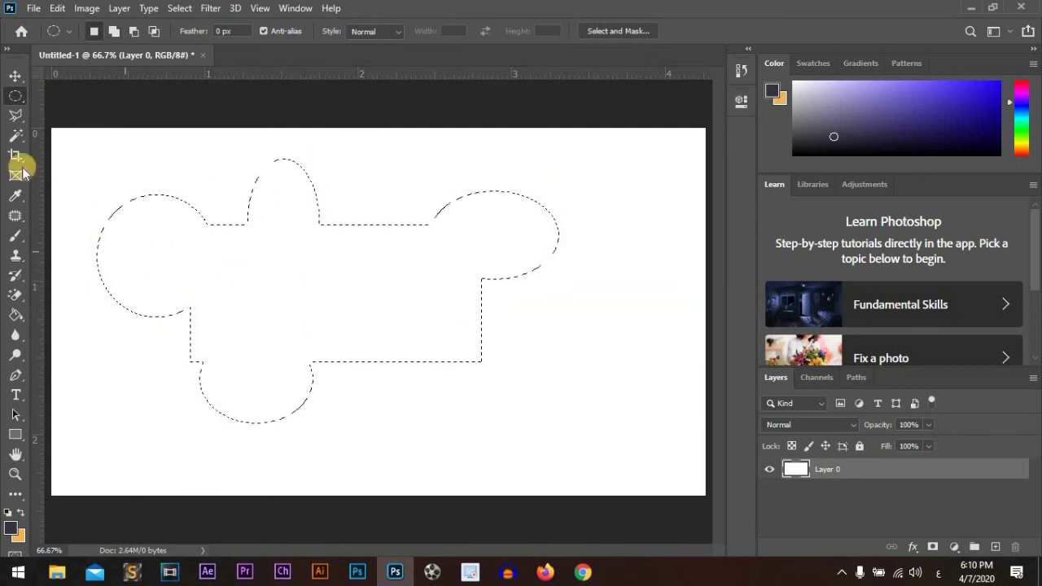
left_click_drag(15, 96, 43, 101)
Add rectangles at the bottom centre and along the top edge.
left_click(42, 97)
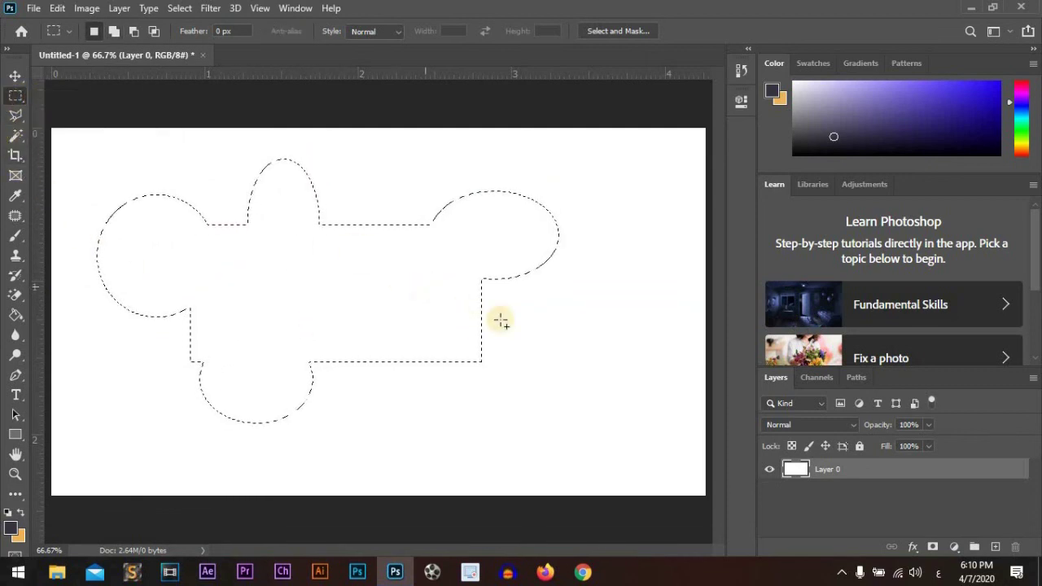
left_click_drag(387, 336, 317, 403)
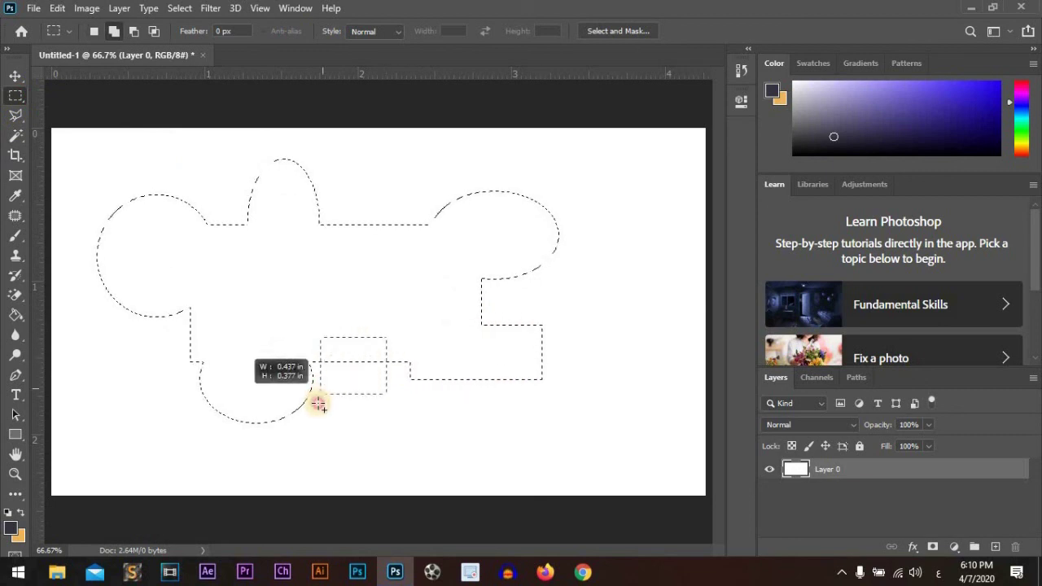
left_click_drag(419, 182, 327, 324)
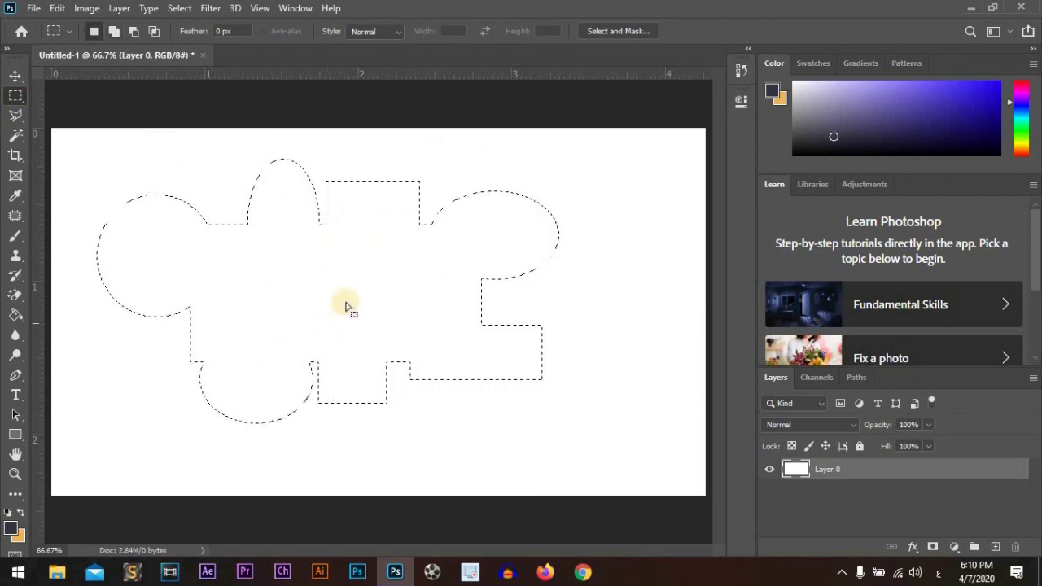
Cut a rectangular hole and an oval hole out of the selection's middle.
left_click_drag(281, 267, 204, 329)
right_click(16, 95)
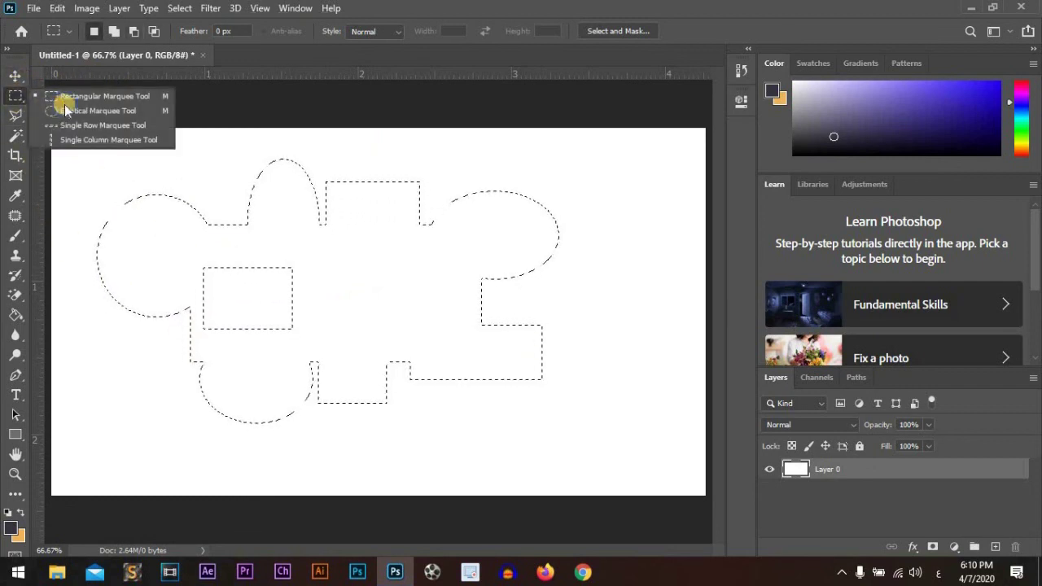
left_click(62, 109)
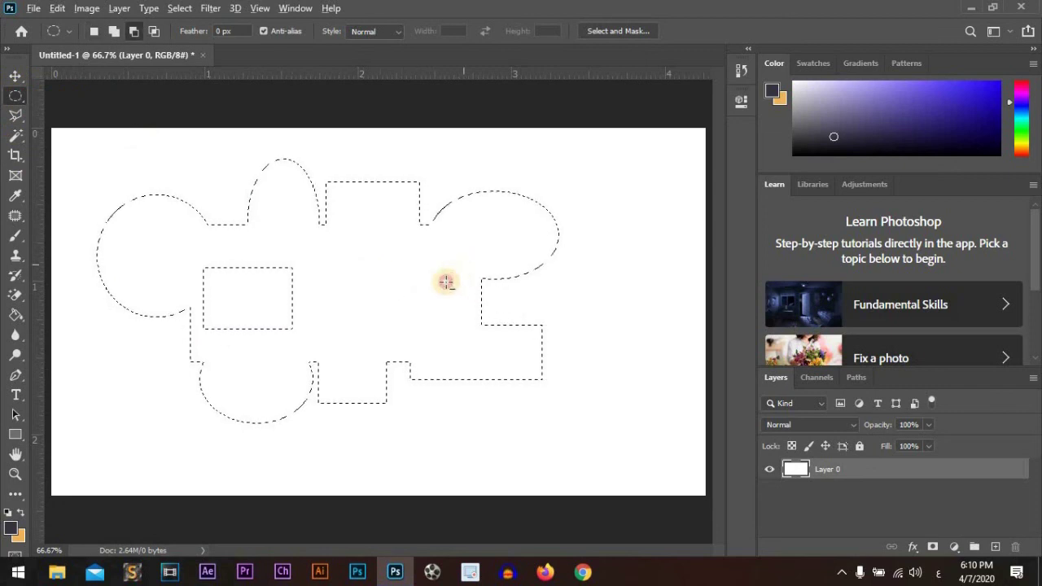
left_click_drag(447, 282, 334, 350)
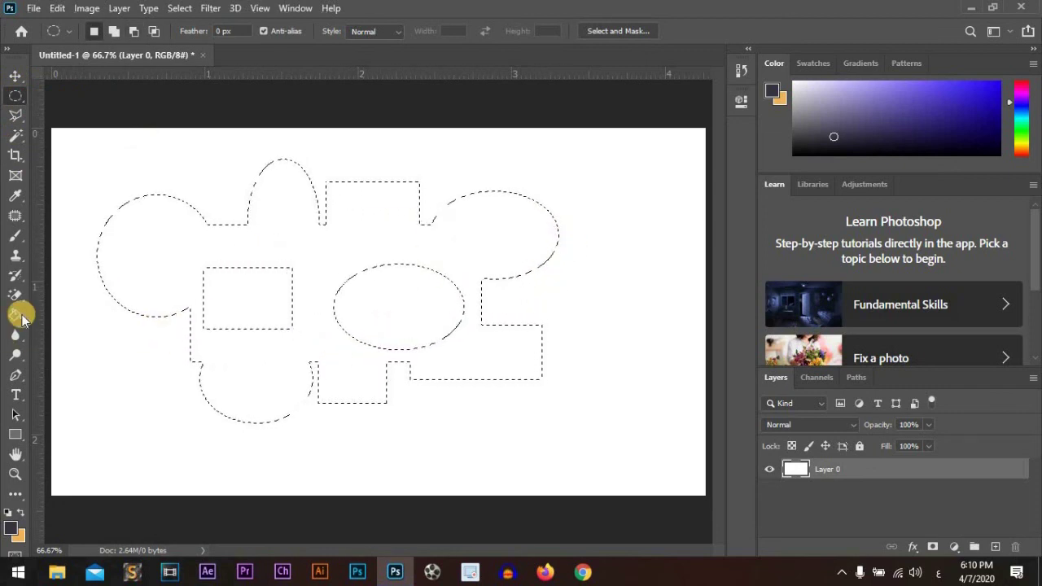
left_click(18, 315)
Fill the circles-and-rectangles selection with dark navy, leaving two white holes, then deselect.
left_click(301, 261)
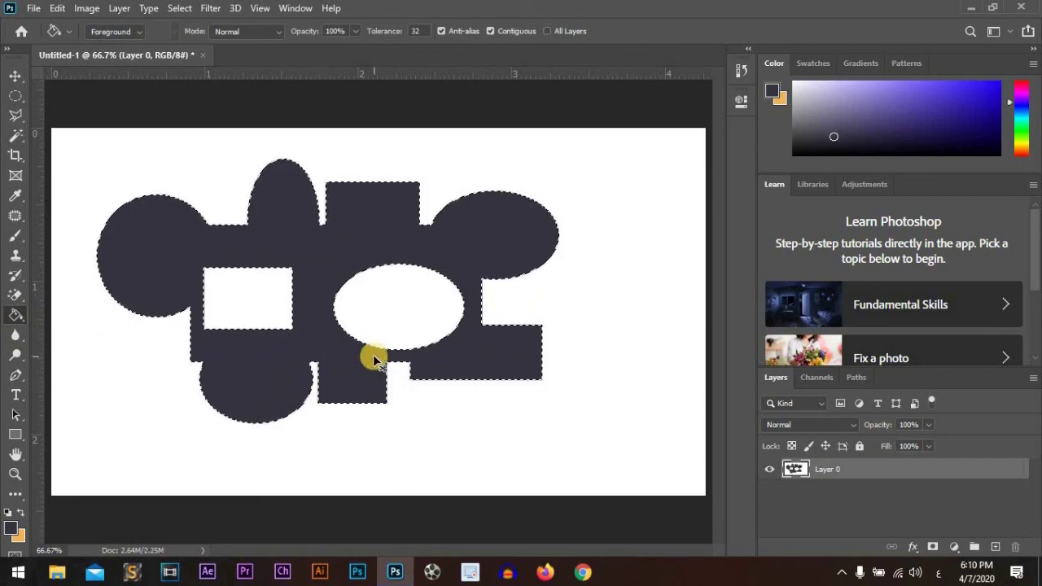
key("ctrl+d")
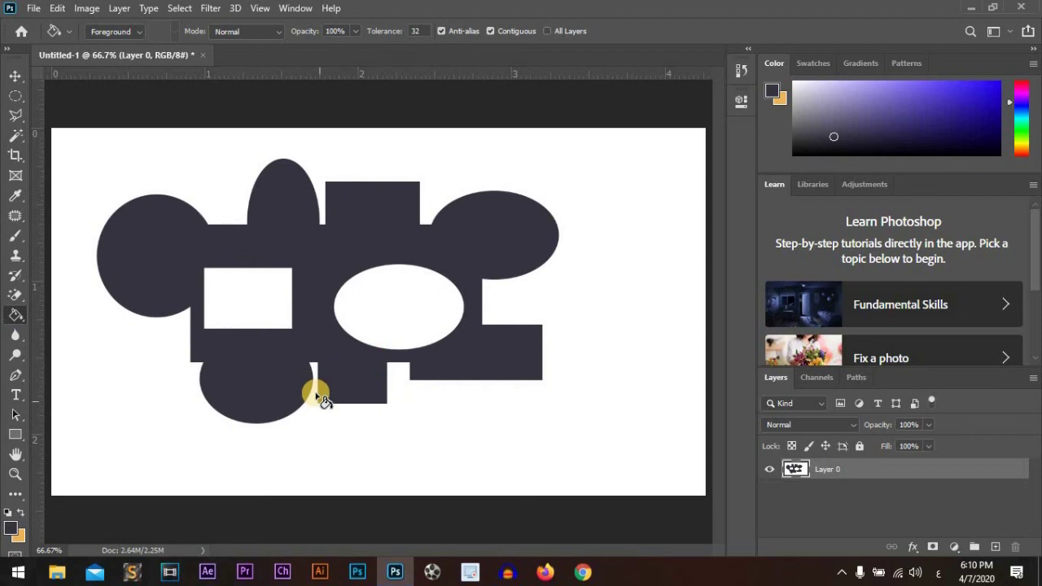